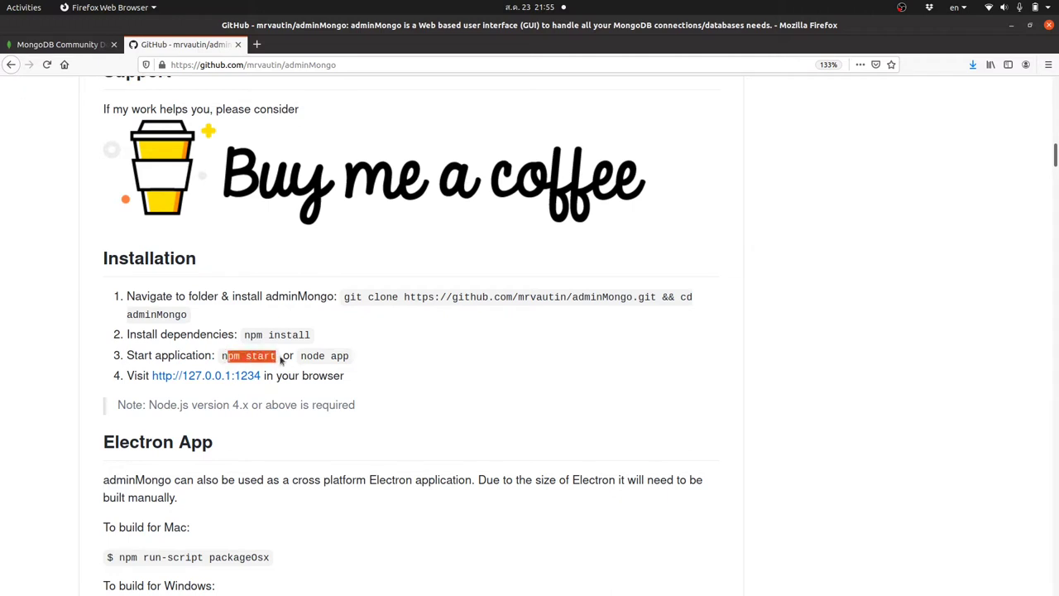
- Switch to the terminal in the adminMongo folder and install the dependencies with npm install
{"action": "left_click", "coordinate": [504, 315]}
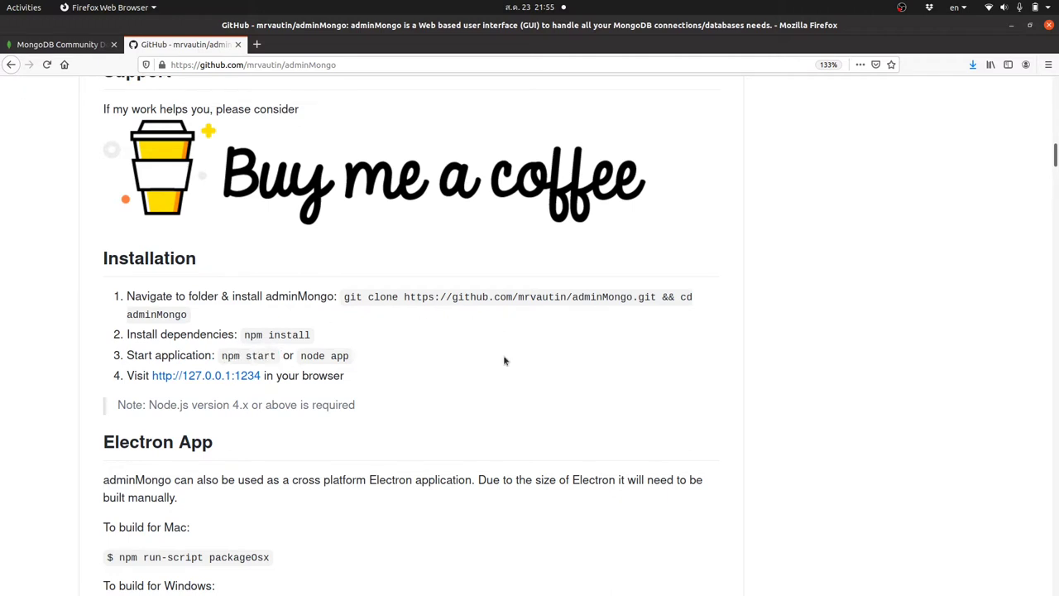
{"action": "key", "text": "alt+Tab"}
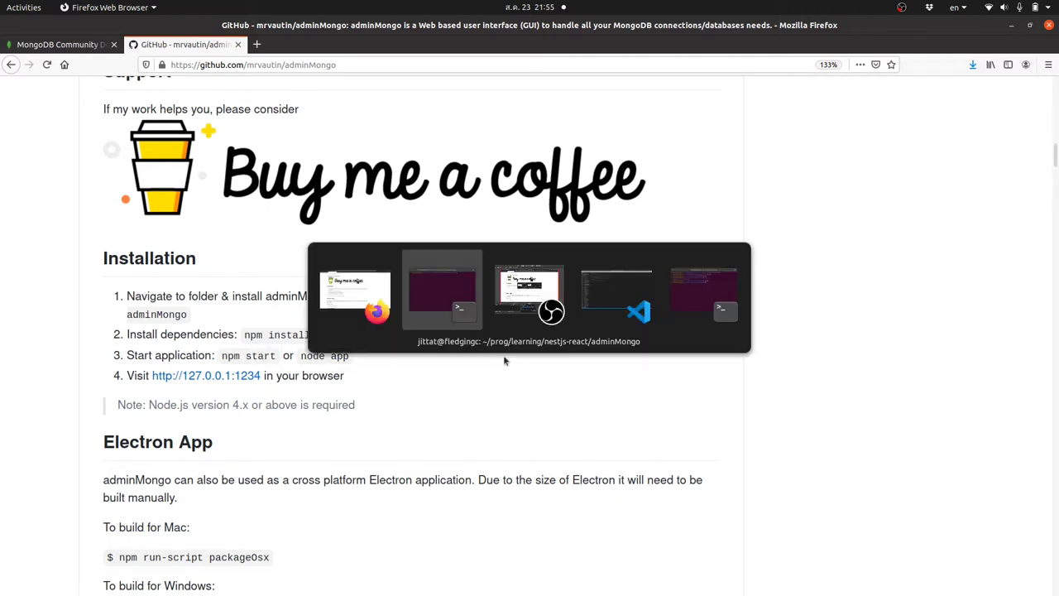
{"action": "type", "text": "npm start"}
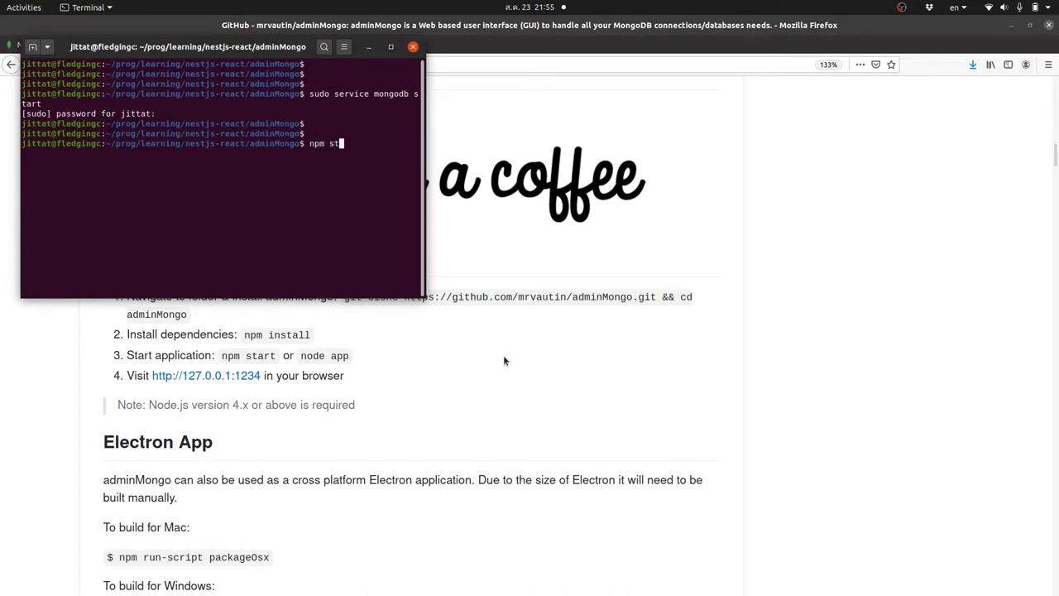
{"action": "key", "text": "BackSpace"}
{"action": "key", "text": "BackSpace"}
{"action": "key", "text": "BackSpace"}
{"action": "key", "text": "BackSpace"}
{"action": "key", "text": "BackSpace"}
{"action": "type", "text": "install"}
{"action": "key", "text": "Return"}
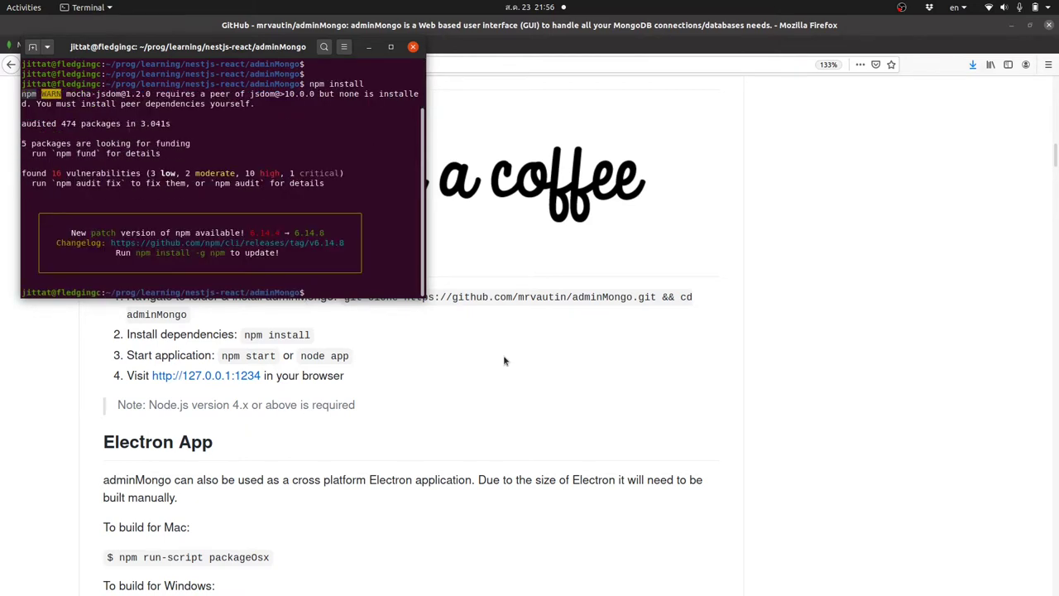
- Start the adminMongo server from the terminal with npm start
{"action": "key", "text": "Return"}
{"action": "key", "text": "Return"}
{"action": "key", "text": "Return"}
{"action": "key", "text": "Return"}
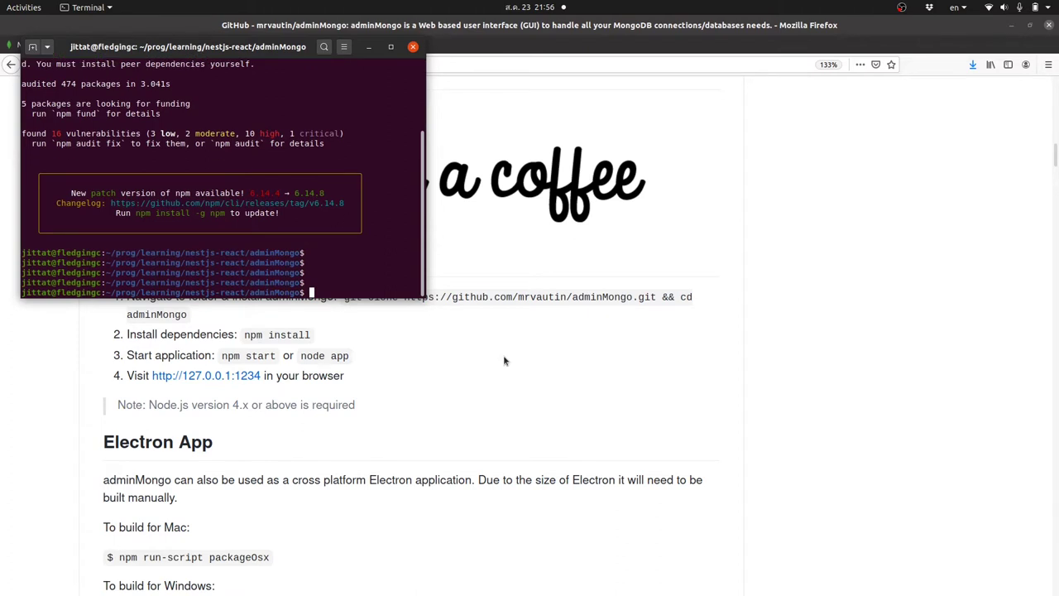
{"action": "type", "text": "npm start"}
{"action": "key", "text": "Return"}
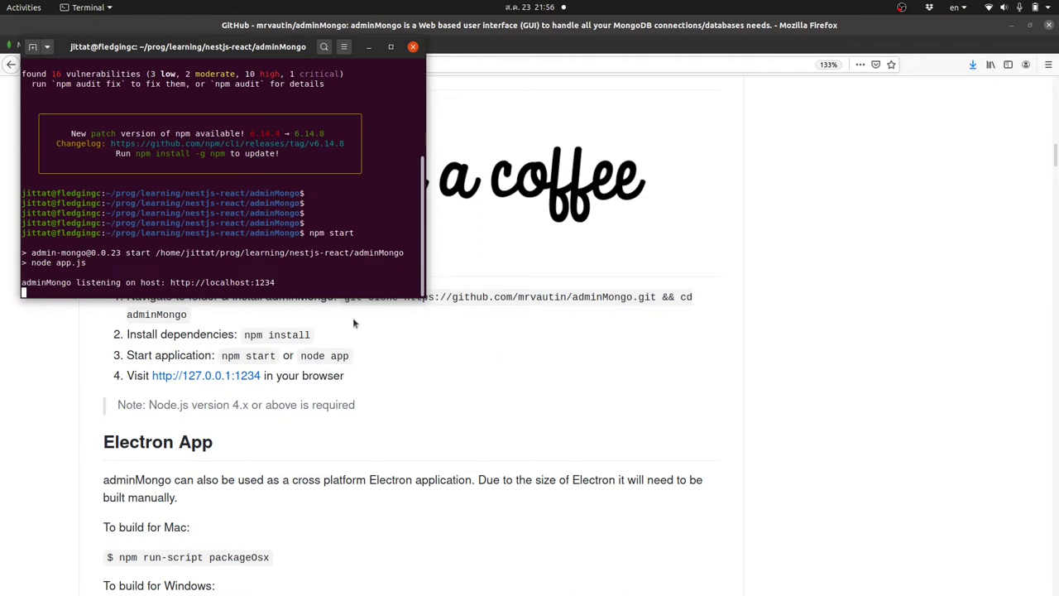
- Switch back to Firefox and open localhost:1234 in a new browser tab
{"action": "left_click", "coordinate": [530, 387]}
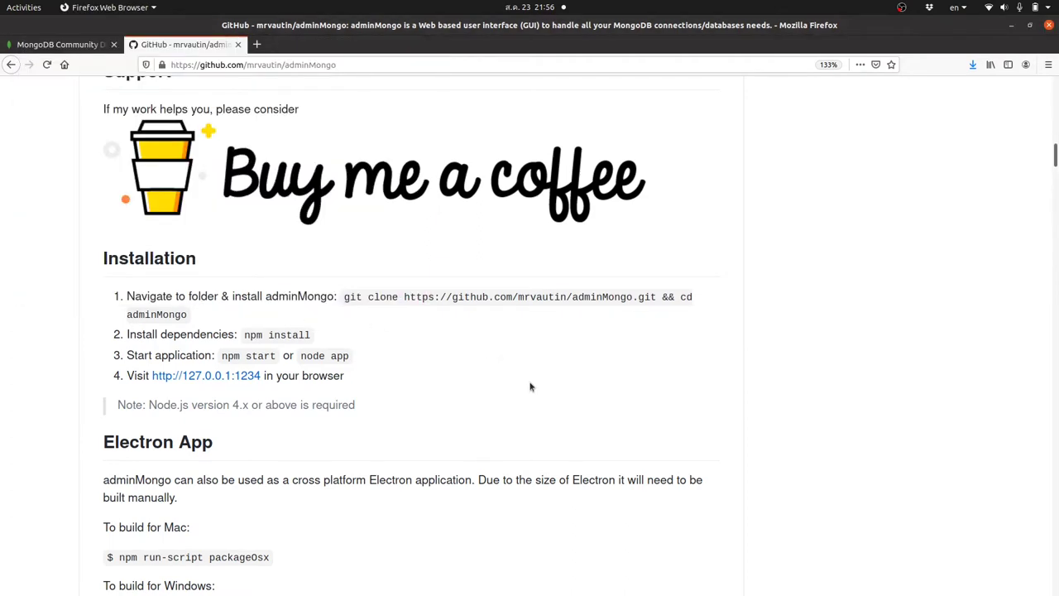
{"action": "key", "text": "ctrl+t"}
{"action": "type", "text": "localhost:"}
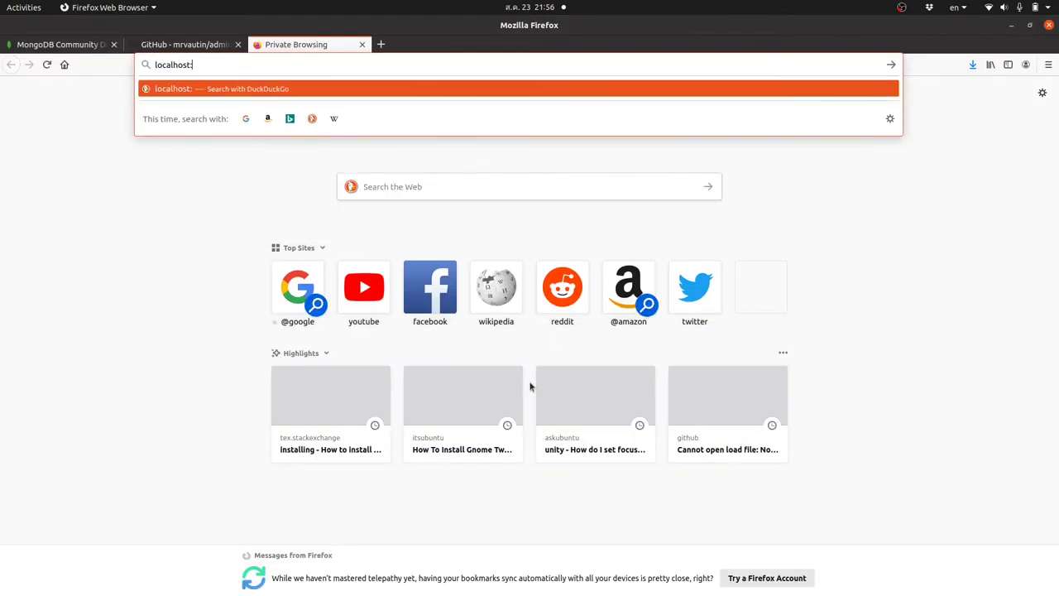
{"action": "type", "text": "1234"}
{"action": "key", "text": "Return"}
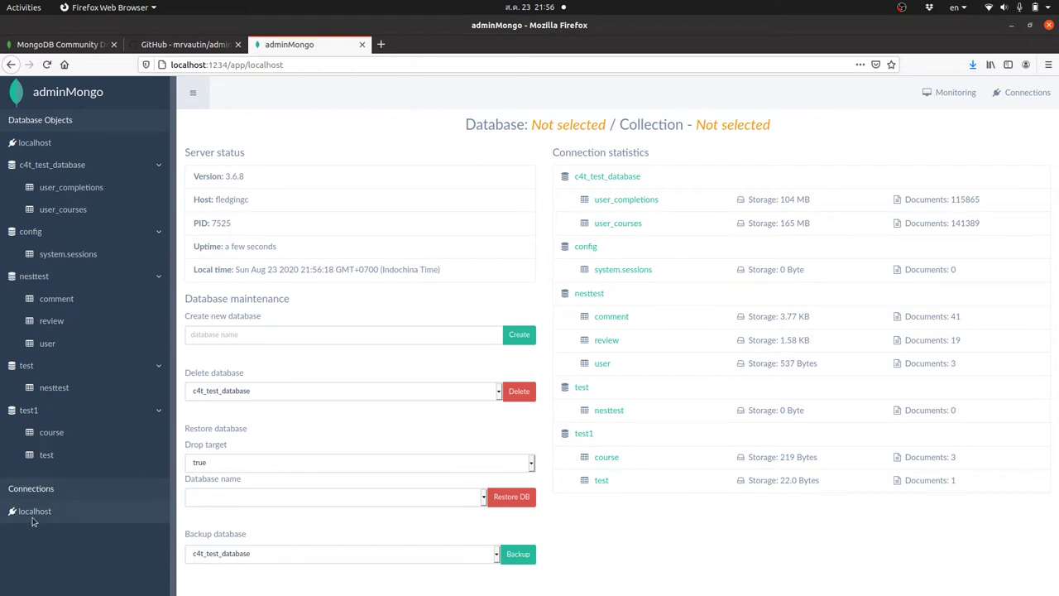
- Open adminMongo's list of MongoDB connections and enlarge the page to 170%
{"action": "left_click", "coordinate": [1018, 95]}
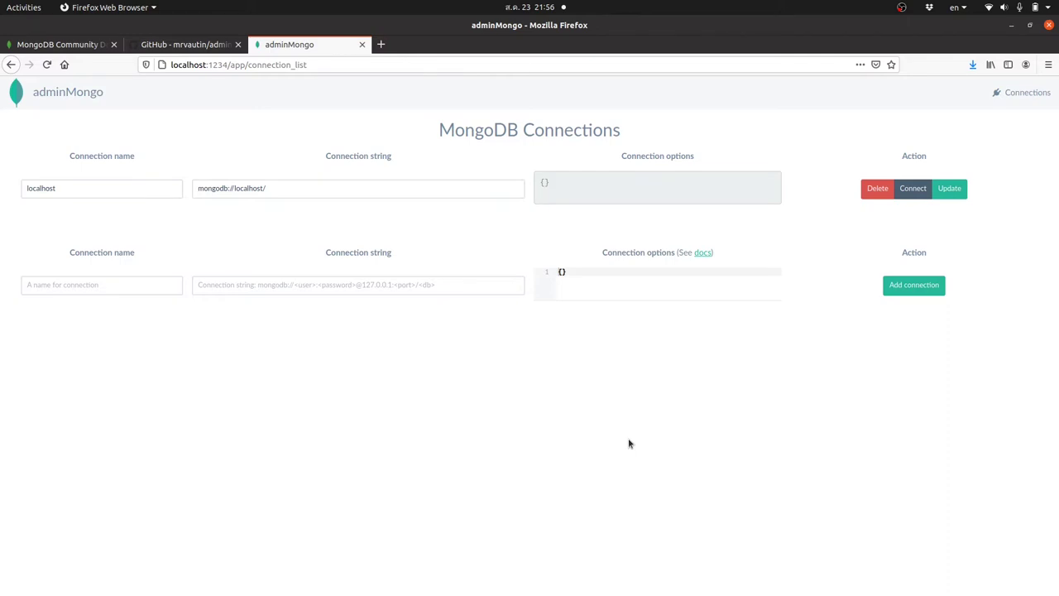
{"action": "key", "text": "ctrl+plus"}
{"action": "key", "text": "ctrl+plus"}
{"action": "key", "text": "ctrl+plus"}
{"action": "key", "text": "ctrl+plus"}
{"action": "key", "text": "ctrl+plus"}
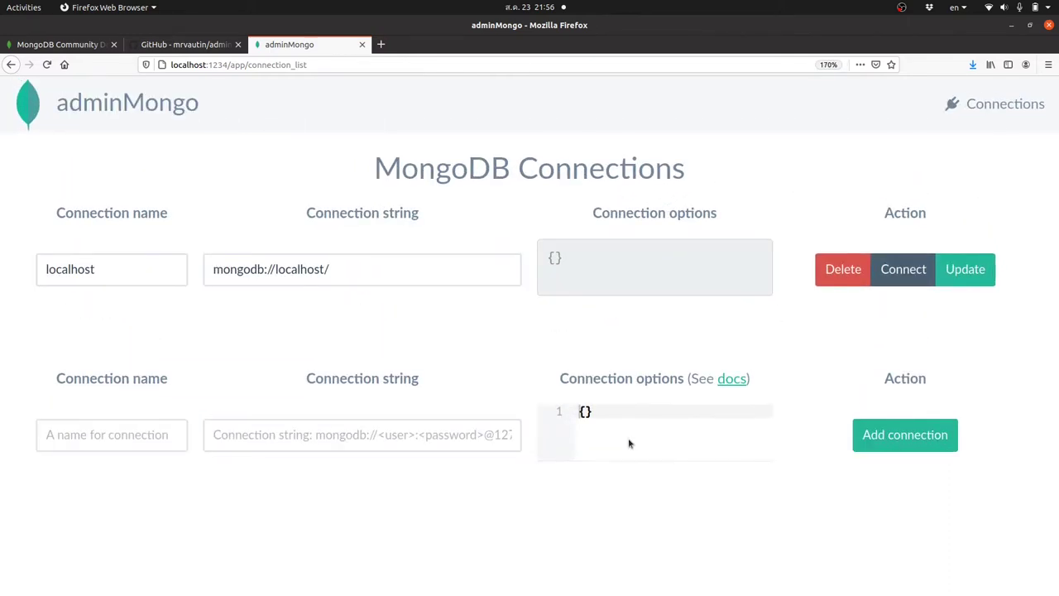
- Check the connection string of the localhost entry and connect to that server
{"action": "left_click", "coordinate": [405, 273]}
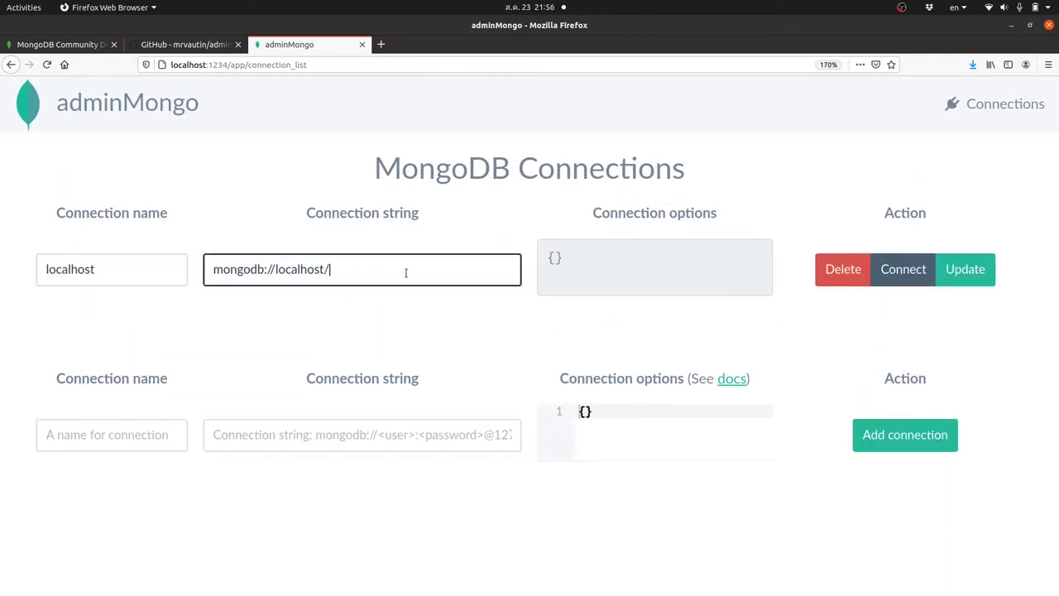
{"action": "key", "text": "ctrl+a"}
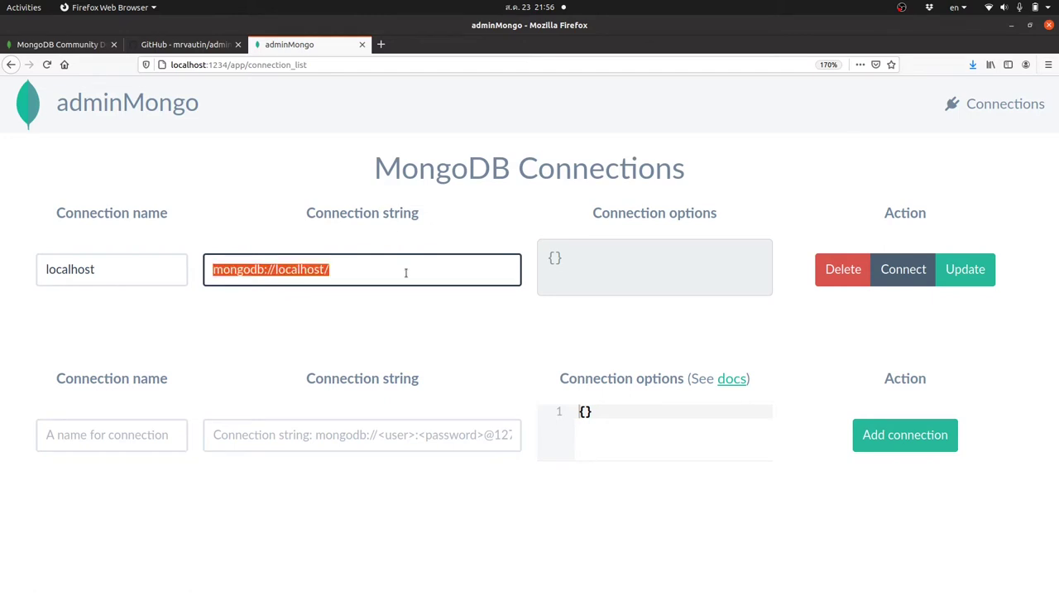
{"action": "left_click", "coordinate": [390, 348]}
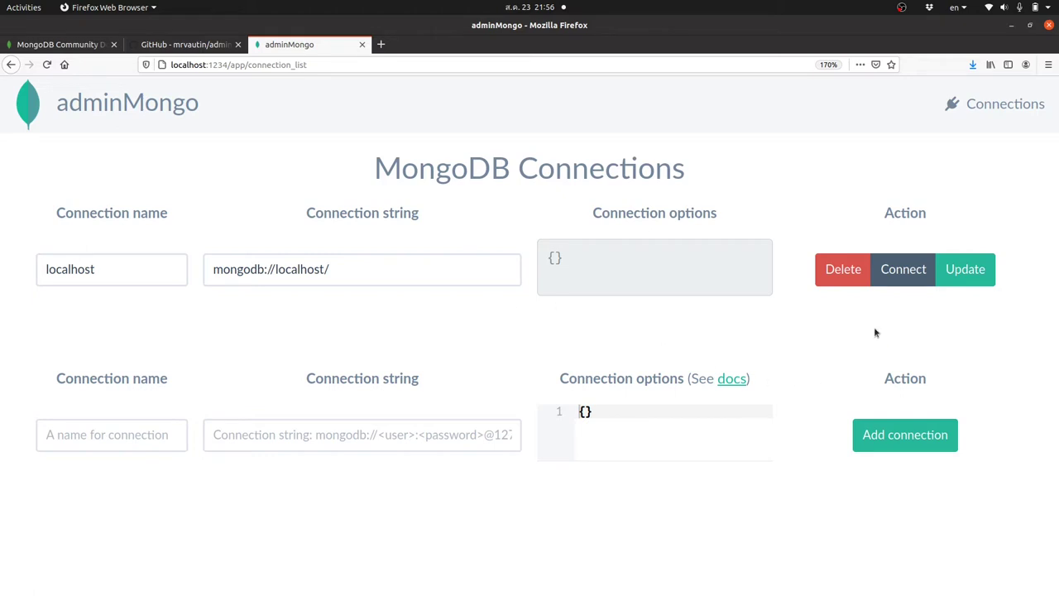
{"action": "left_click", "coordinate": [898, 274]}
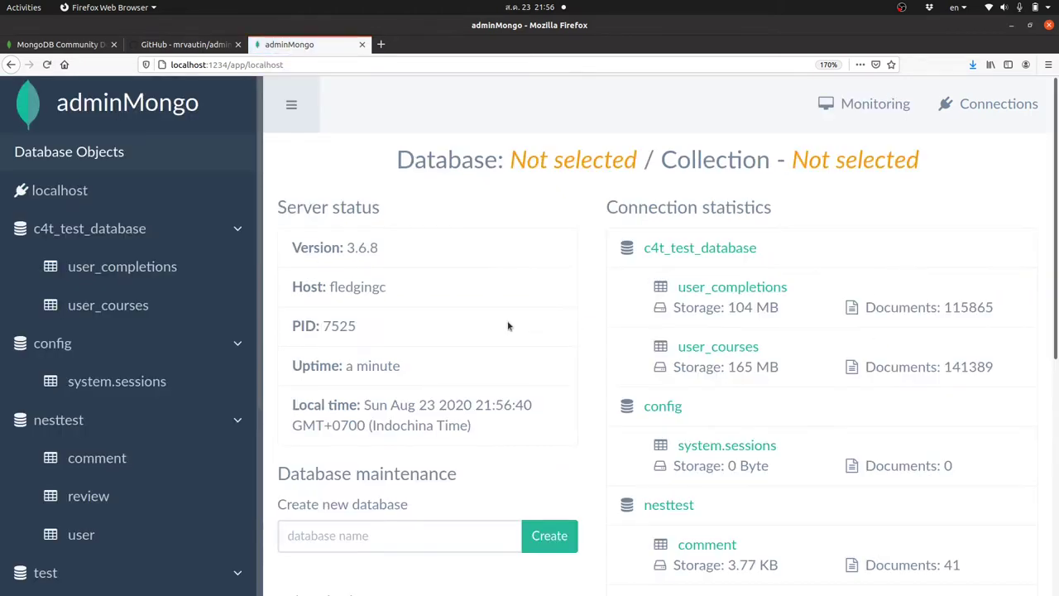
- Look through the existing databases and create a new database named test2
{"action": "scroll", "coordinate": [73, 530], "scroll_direction": "down", "scroll_amount": 4}
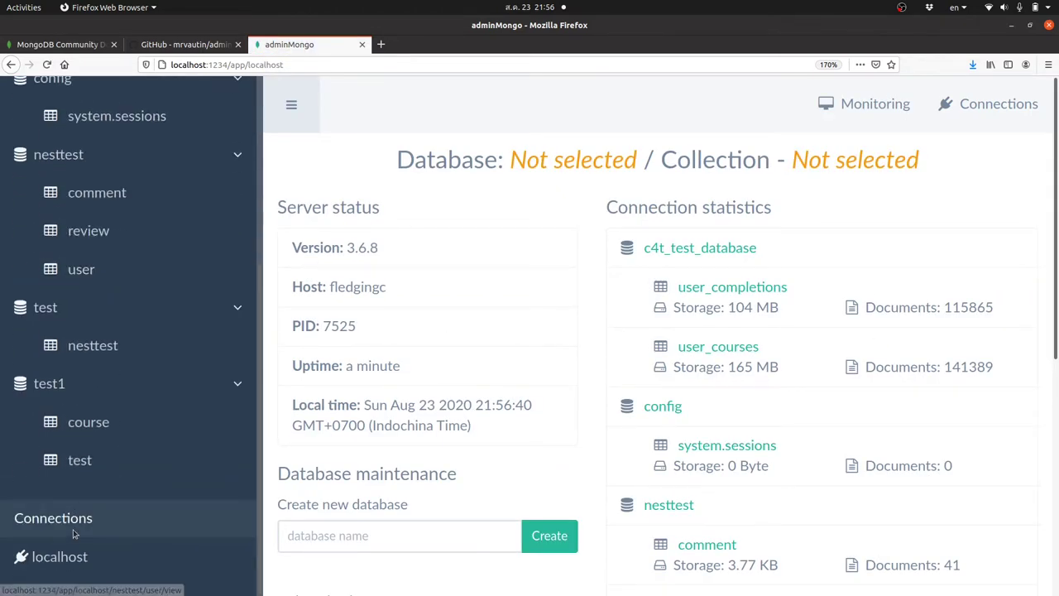
{"action": "scroll", "coordinate": [74, 534], "scroll_direction": "up", "scroll_amount": 4}
{"action": "scroll", "coordinate": [73, 533], "scroll_direction": "up", "scroll_amount": 1}
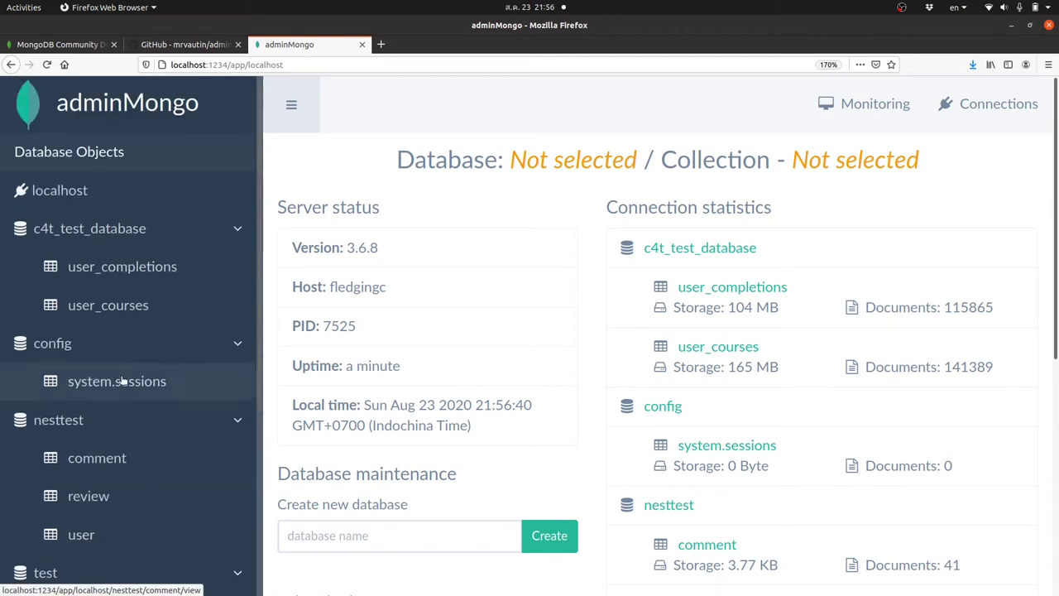
{"action": "scroll", "coordinate": [164, 284], "scroll_direction": "down", "scroll_amount": 6}
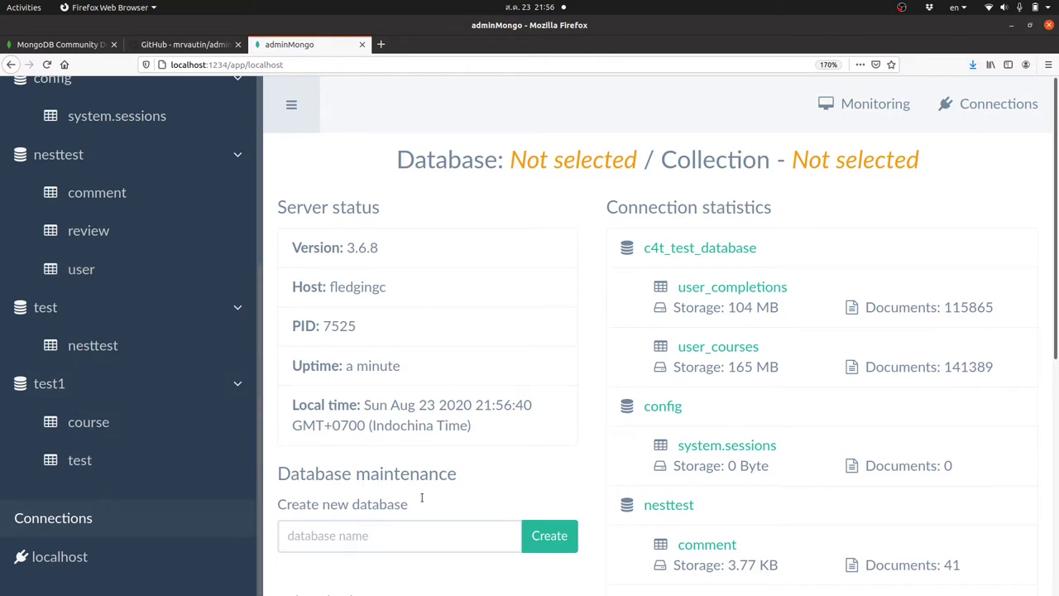
{"action": "left_click", "coordinate": [421, 537]}
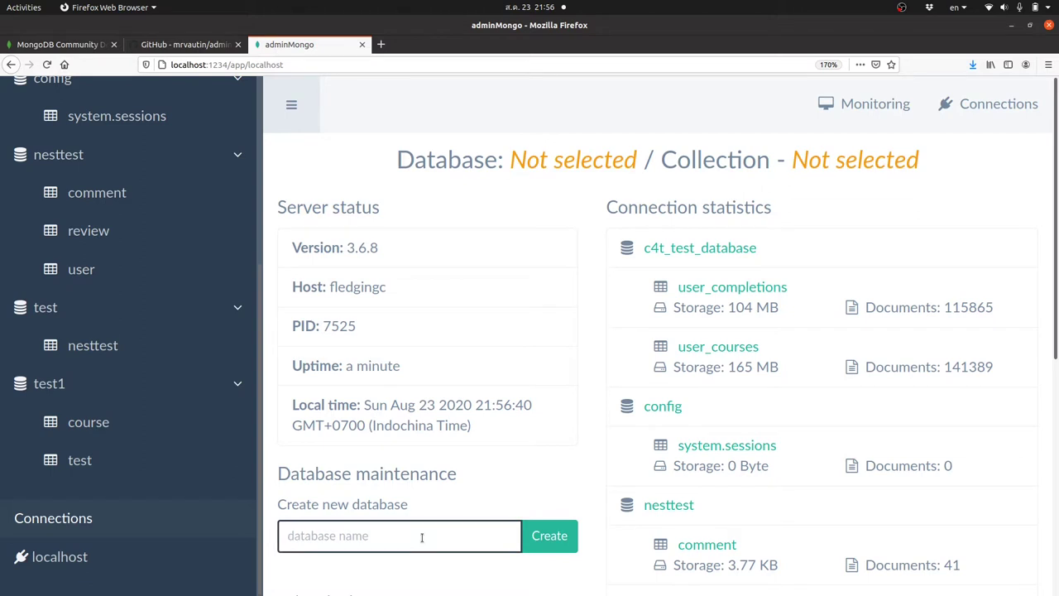
{"action": "type", "text": "test2"}
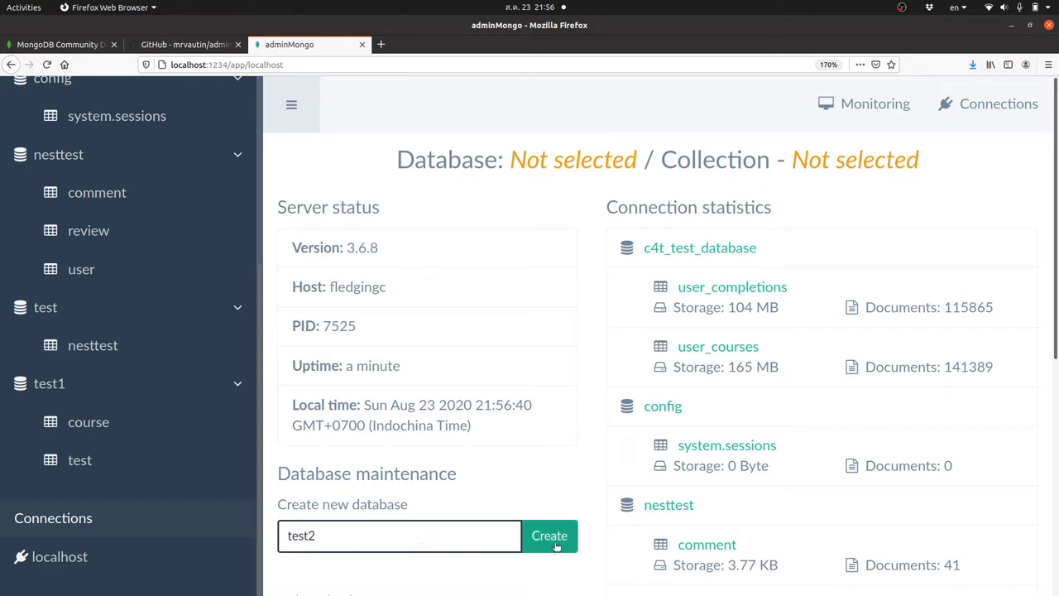
{"action": "left_click", "coordinate": [557, 546]}
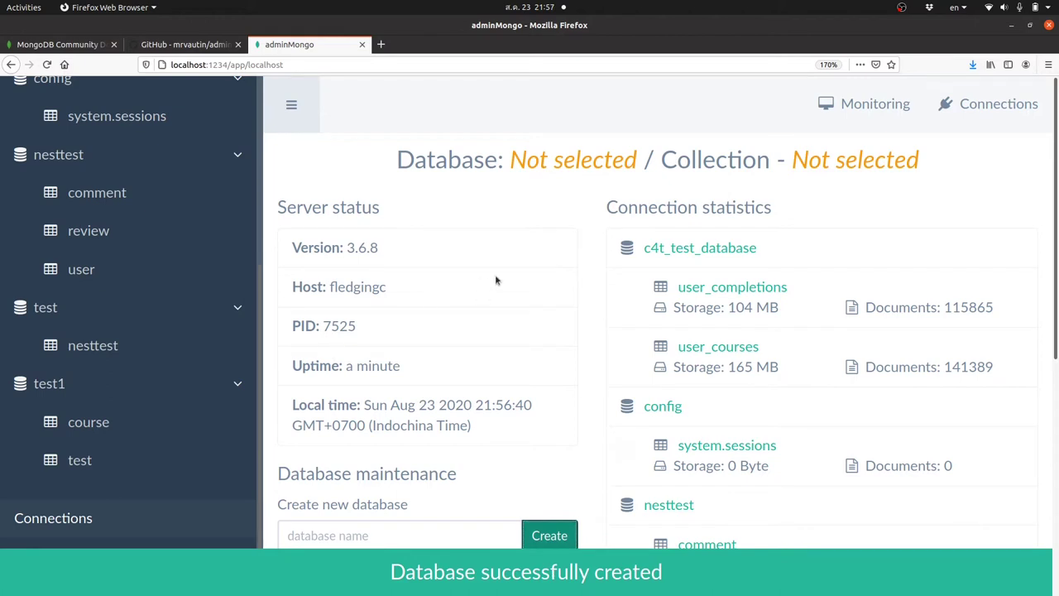
- Reload the localhost database list and open the test2 database
{"action": "scroll", "coordinate": [203, 161], "scroll_direction": "up", "scroll_amount": 5}
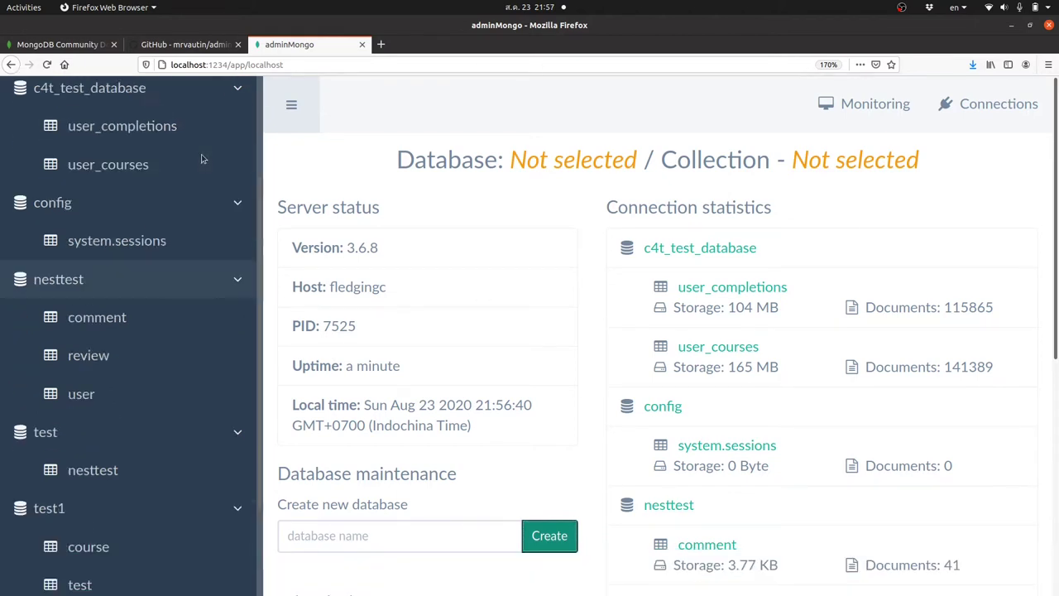
{"action": "left_click", "coordinate": [59, 191]}
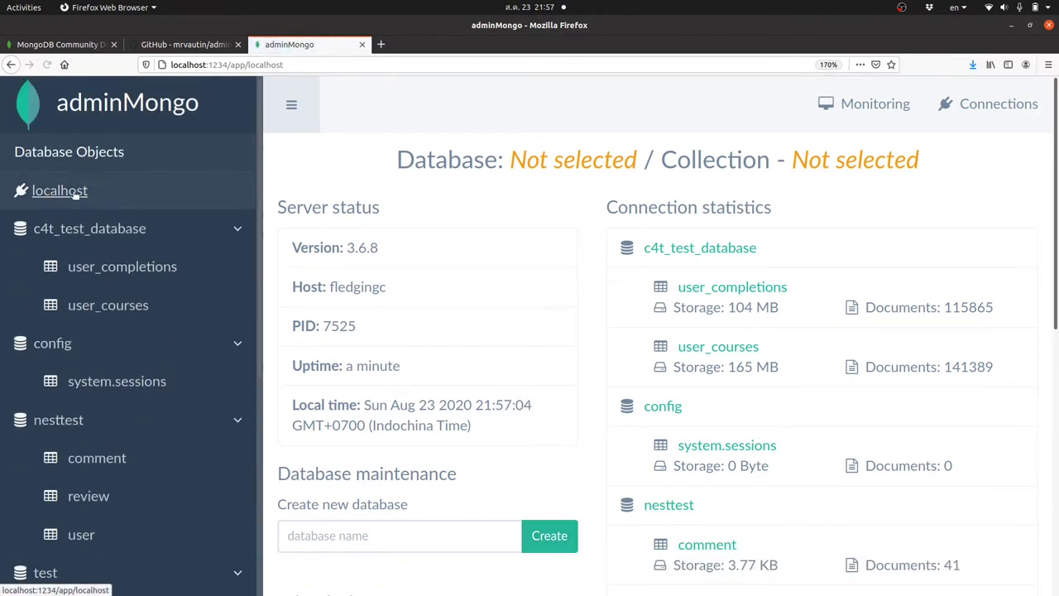
{"action": "scroll", "coordinate": [153, 367], "scroll_direction": "down", "scroll_amount": 5}
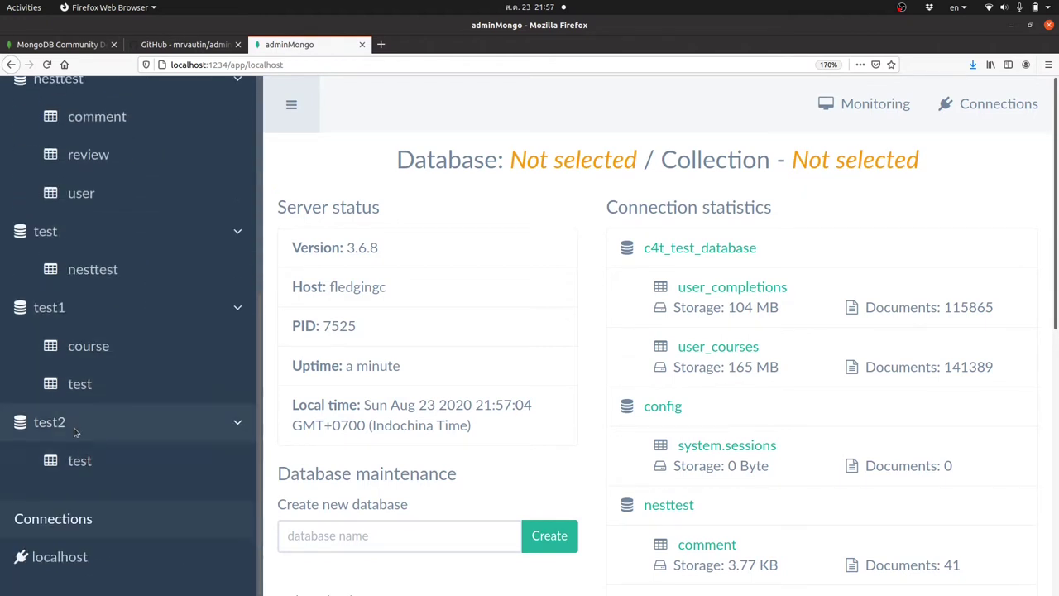
{"action": "left_click", "coordinate": [45, 424]}
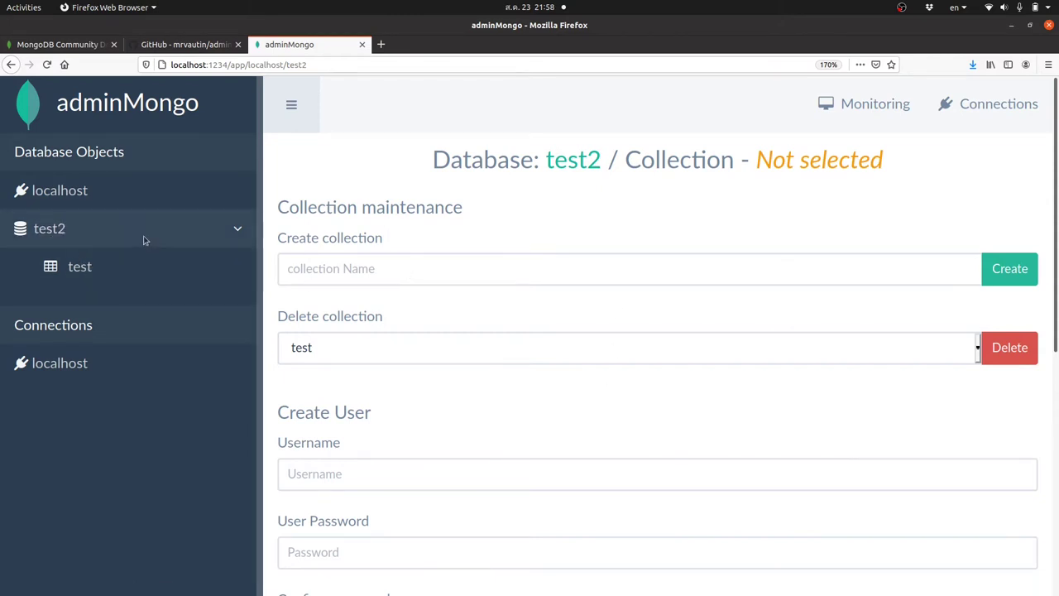
- Reopen test2 from the localhost database list and create a collection named course in it
{"action": "left_click", "coordinate": [58, 192]}
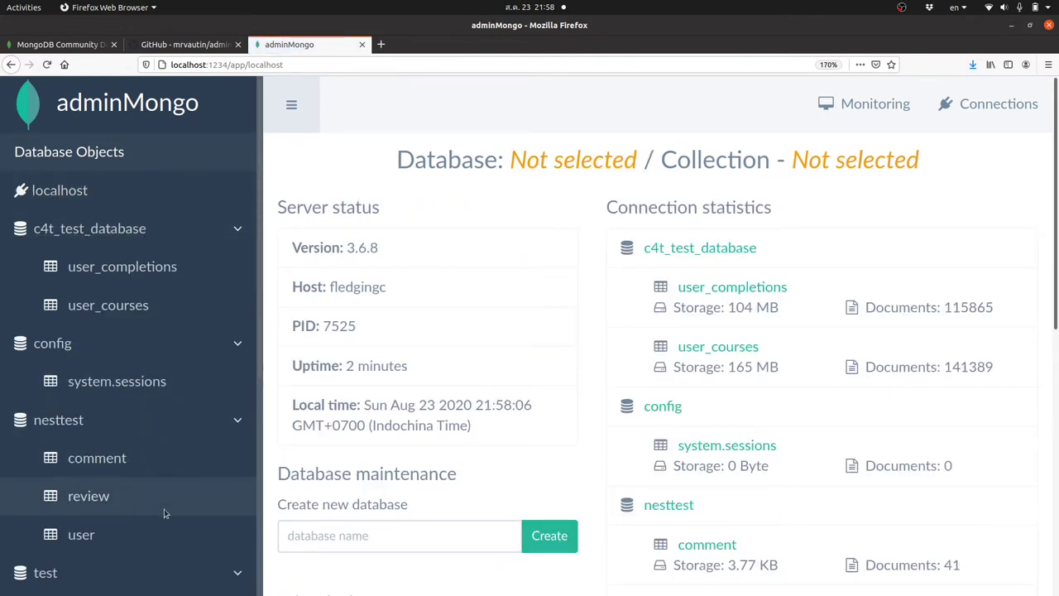
{"action": "scroll", "coordinate": [164, 509], "scroll_direction": "down", "scroll_amount": 4}
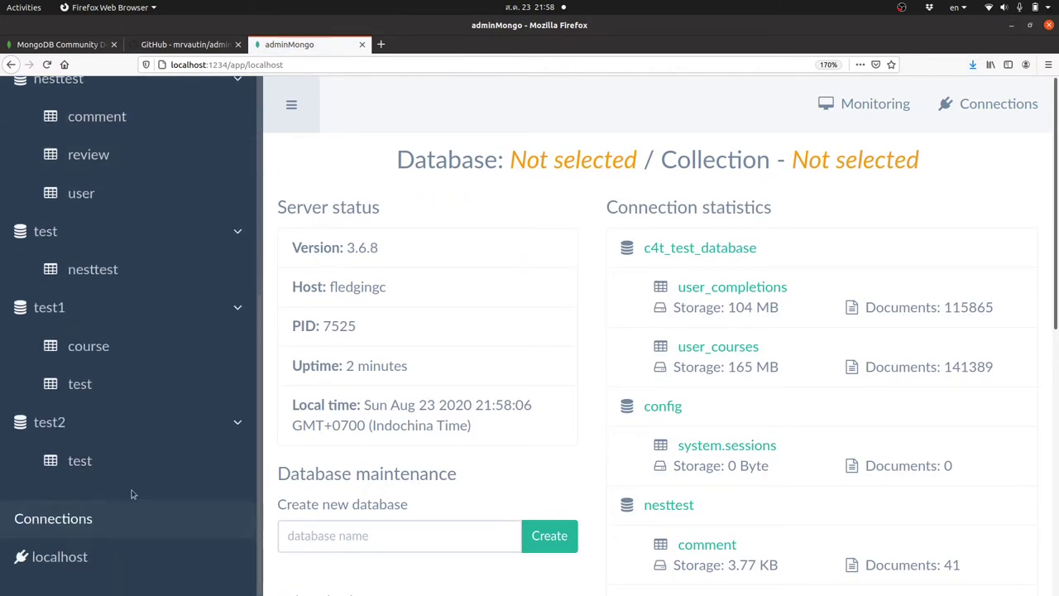
{"action": "left_click", "coordinate": [52, 426]}
{"action": "left_click", "coordinate": [402, 271]}
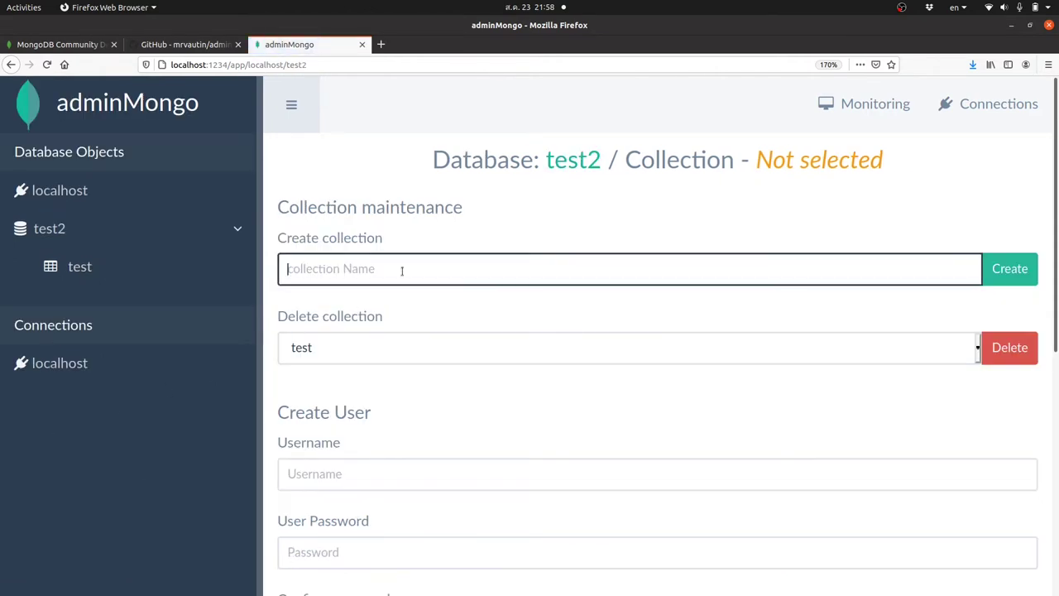
{"action": "type", "text": "course"}
{"action": "left_click", "coordinate": [1000, 274]}
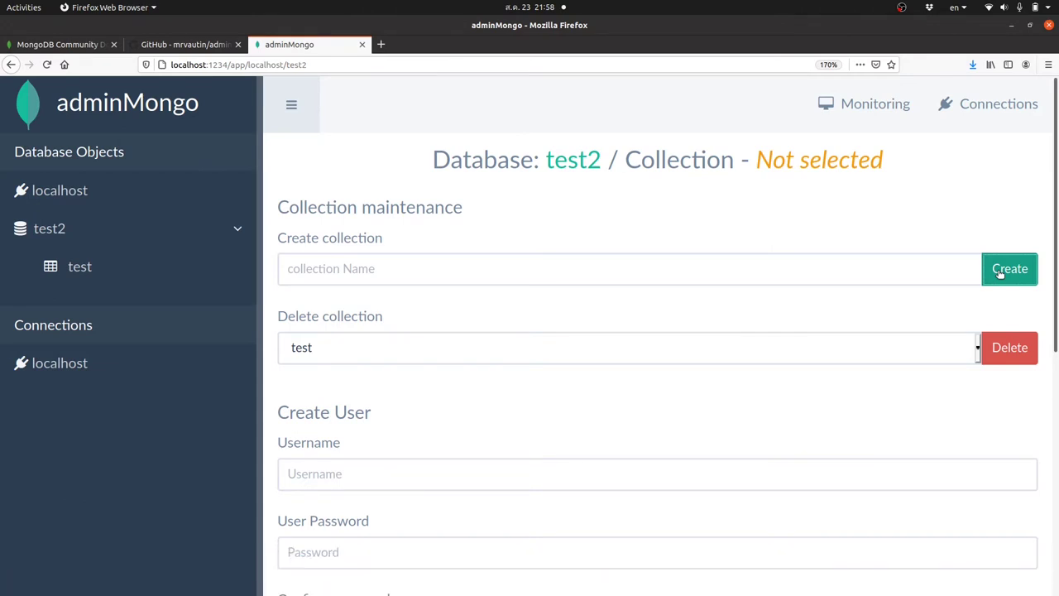
- Reload test2, open its course collection and begin a new document with an opening quotation mark inside the braces
{"action": "left_click", "coordinate": [55, 229]}
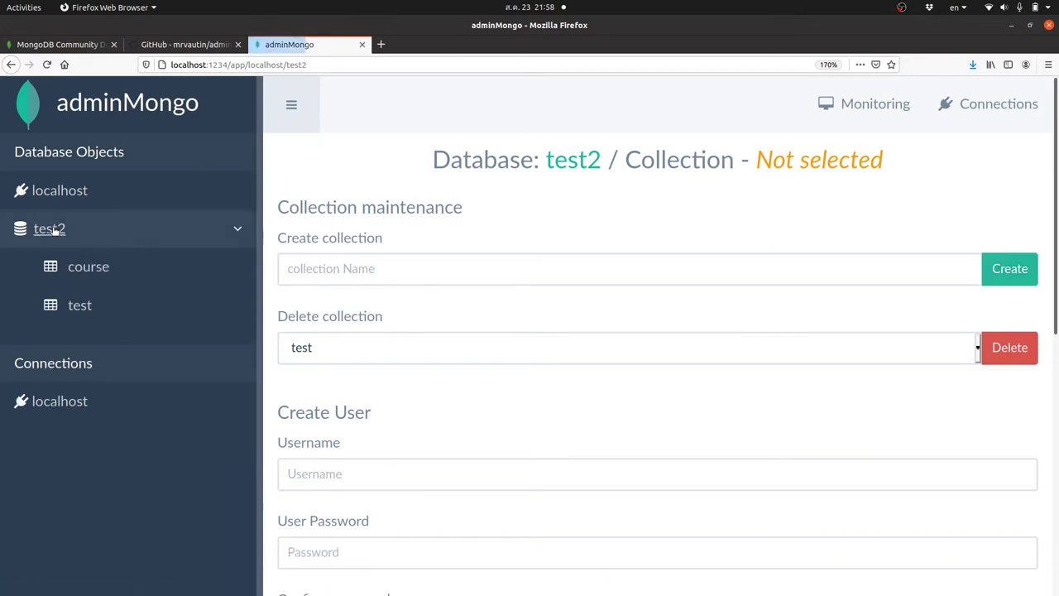
{"action": "left_click", "coordinate": [73, 268]}
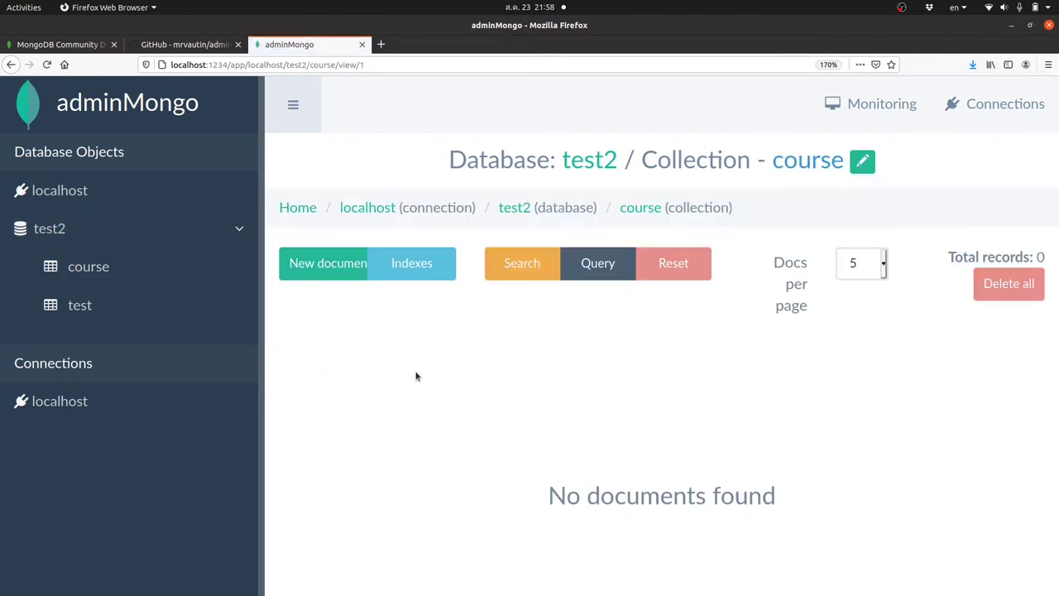
{"action": "left_click", "coordinate": [334, 276]}
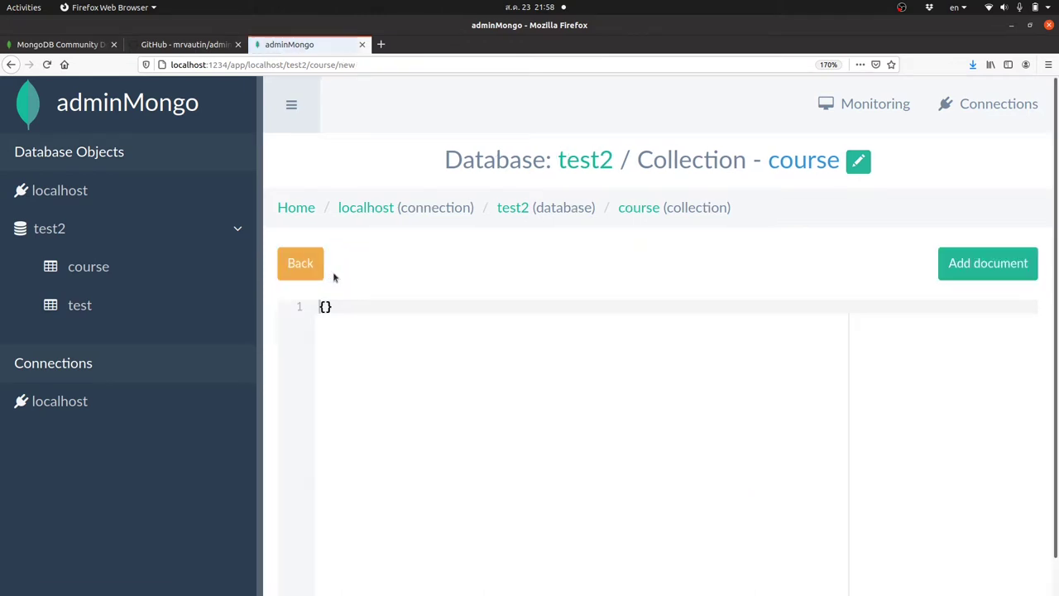
{"action": "left_click", "coordinate": [495, 408]}
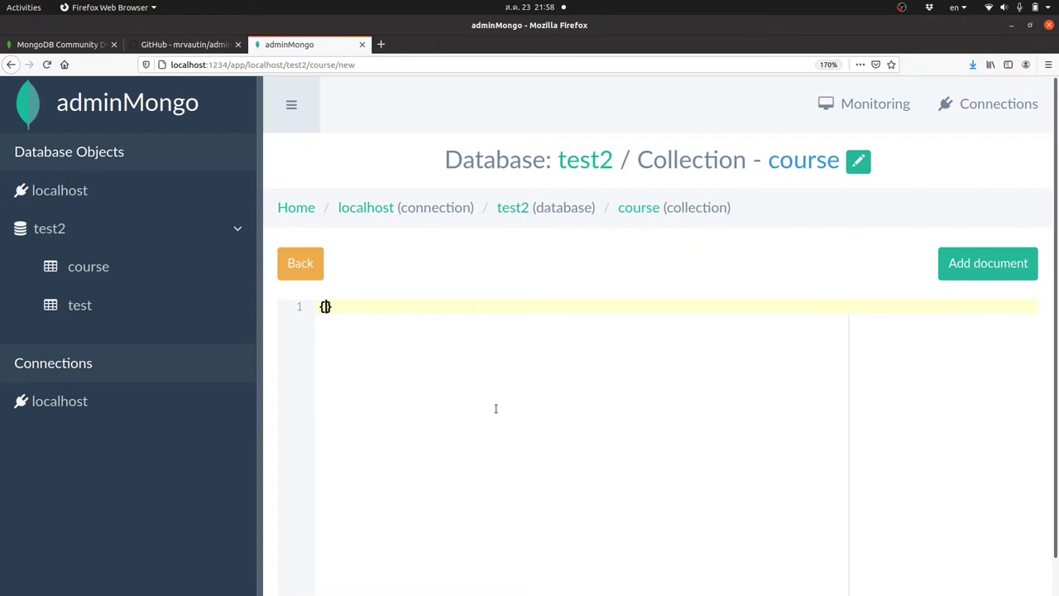
{"action": "type", "text": "\""}
- Switch to Visual Studio Code, check the Course fields in course.interface.ts, and return to the adminMongo document editor
{"action": "key", "text": "alt+Tab"}
{"action": "key", "text": "alt+Tab"}
{"action": "key", "text": "alt+Tab"}
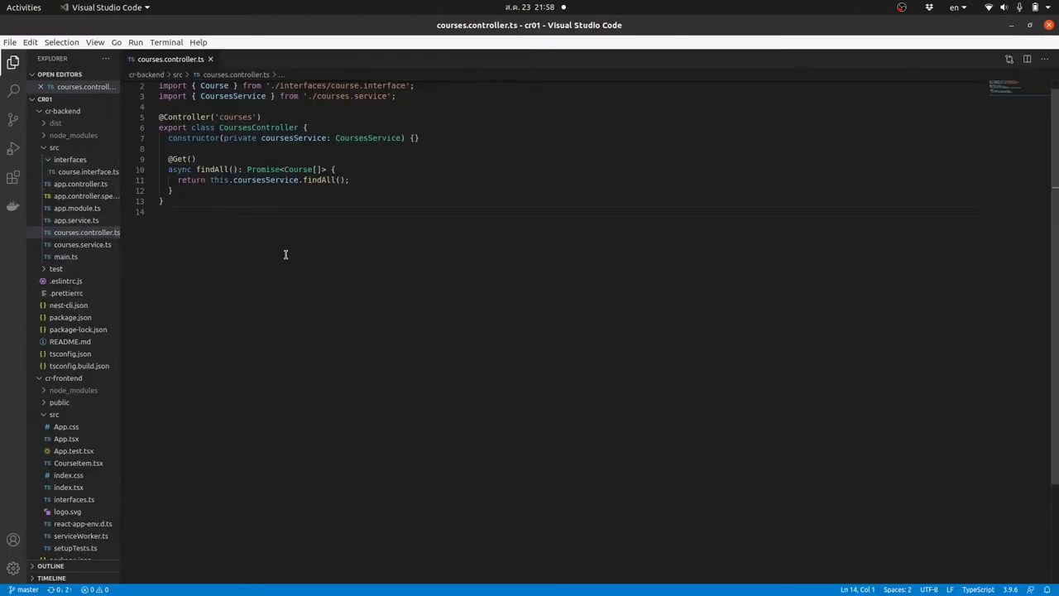
{"action": "key", "text": "ctrl+equal"}
{"action": "key", "text": "ctrl+equal"}
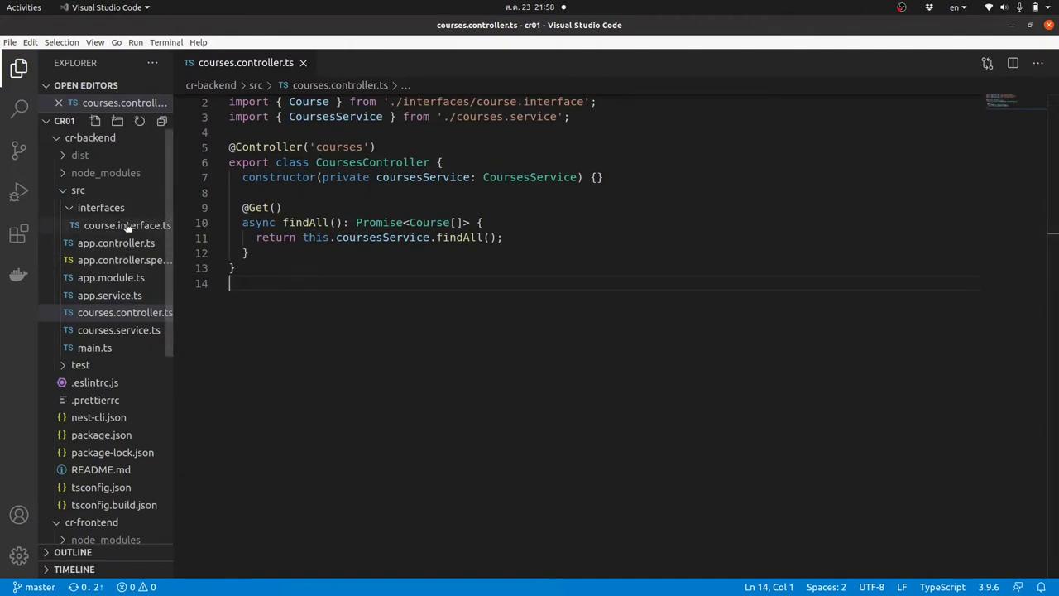
{"action": "left_click", "coordinate": [129, 228]}
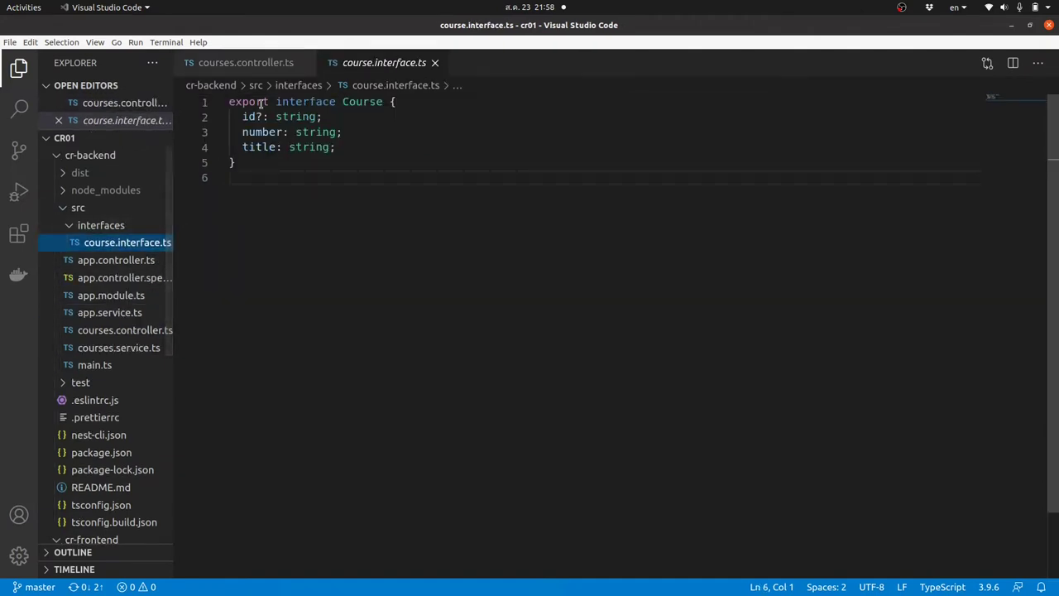
{"action": "key", "text": "alt+Tab"}
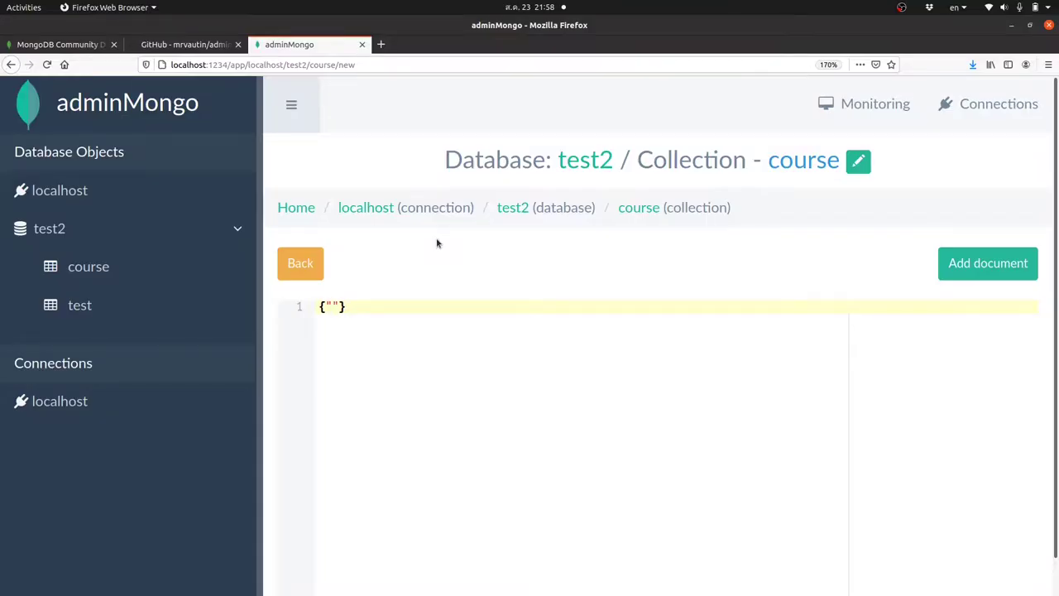
- Enter a number field with the value "01204111" in the new course document
{"action": "type", "text": "number\":"}
{"action": "key", "text": "BackSpace"}
{"action": "type", "text": ": \""}
{"action": "type", "text": "20"}
{"action": "key", "text": "BackSpace"}
{"action": "key", "text": "BackSpace"}
{"action": "type", "text": "01204111"}
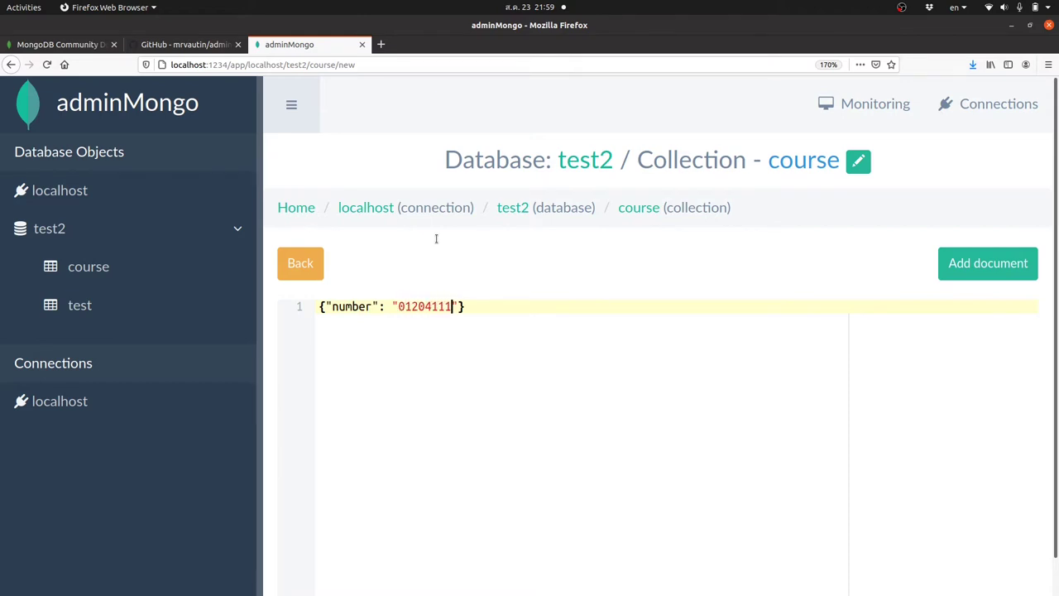
- Add the title "Computer and Programming" on a new line, add the document, and return to the course collection
{"action": "type", "text": "\","}
{"action": "key", "text": "Return"}
{"action": "type", "text": "\"title"}
{"action": "type", "text": ":"}
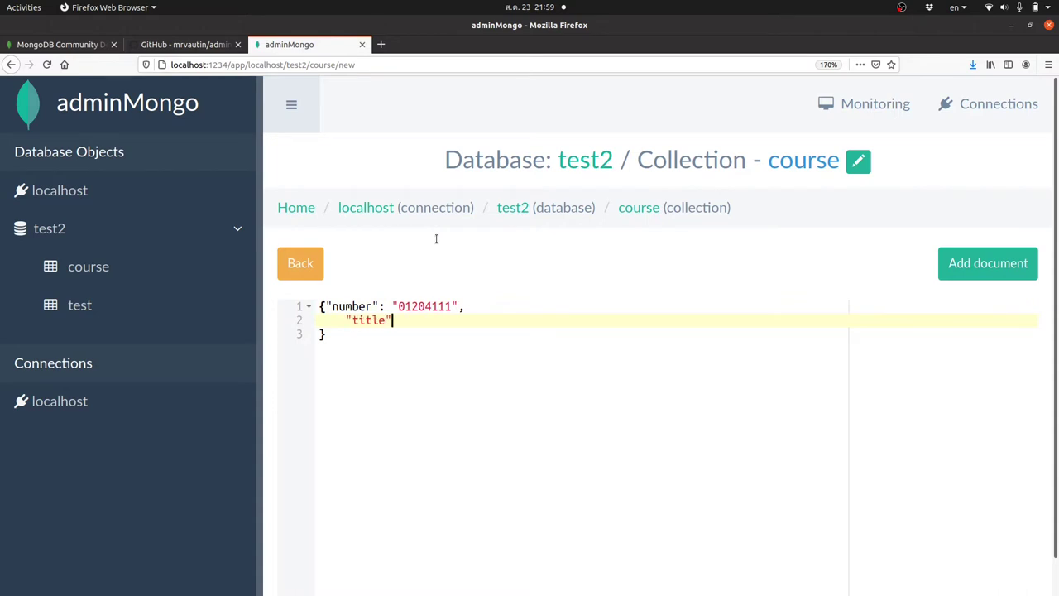
{"action": "type", "text": ": \"Computer and Programming"}
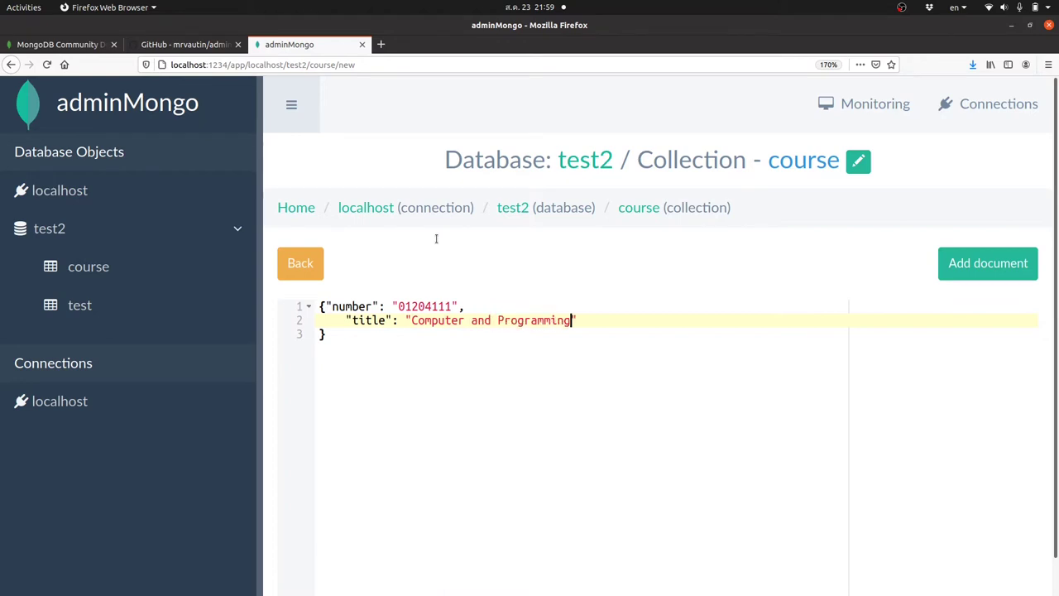
{"action": "left_click", "coordinate": [965, 272]}
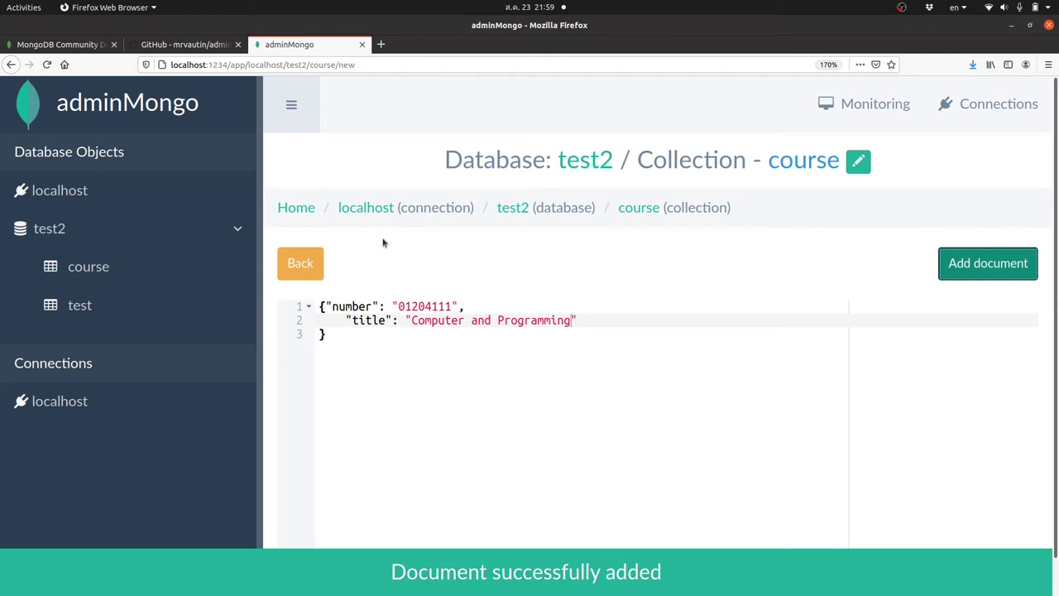
{"action": "left_click", "coordinate": [642, 208]}
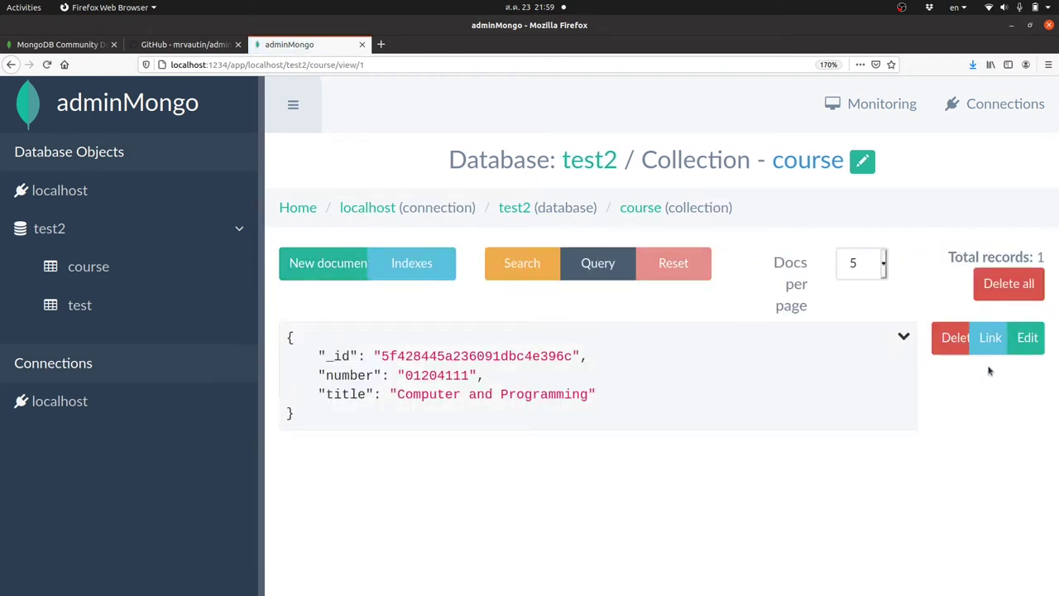
- Start another course document with the number "01204211"
{"action": "left_click", "coordinate": [329, 277]}
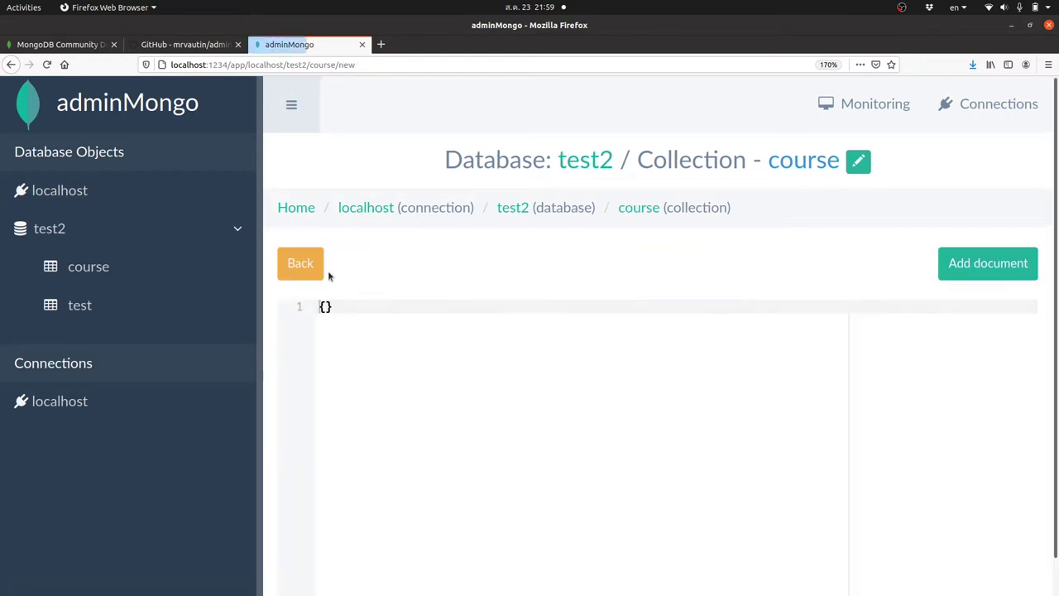
{"action": "key", "text": "Left"}
{"action": "type", "text": "\"number\":"}
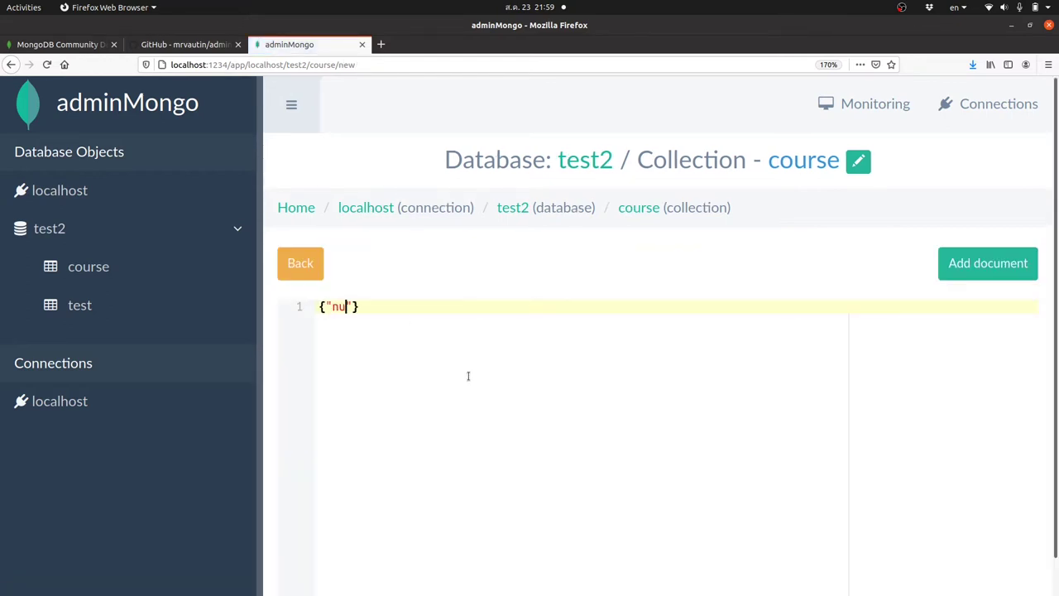
{"action": "type", "text": "\"01204211\""}
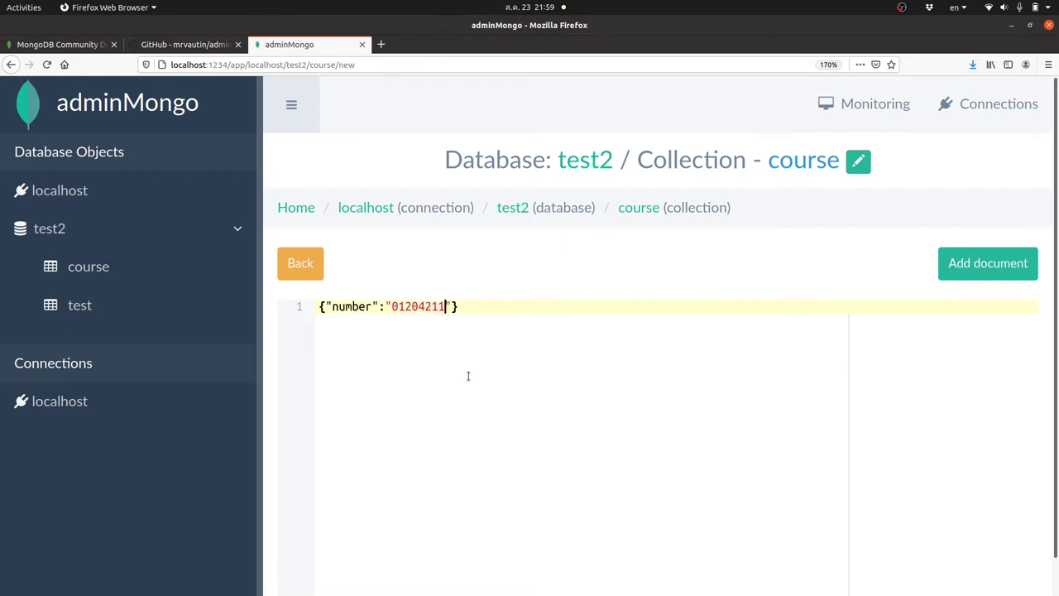
- Give it the title "Discrete Mathematics and Linear Algebra", add the document, and return to the course collection
{"action": "type", "text": ","}
{"action": "key", "text": "Return"}
{"action": "type", "text": "\"title\""}
{"action": "type", "text": ":"}
{"action": "type", "text": "\"Dis"}
{"action": "type", "text": "crete M"}
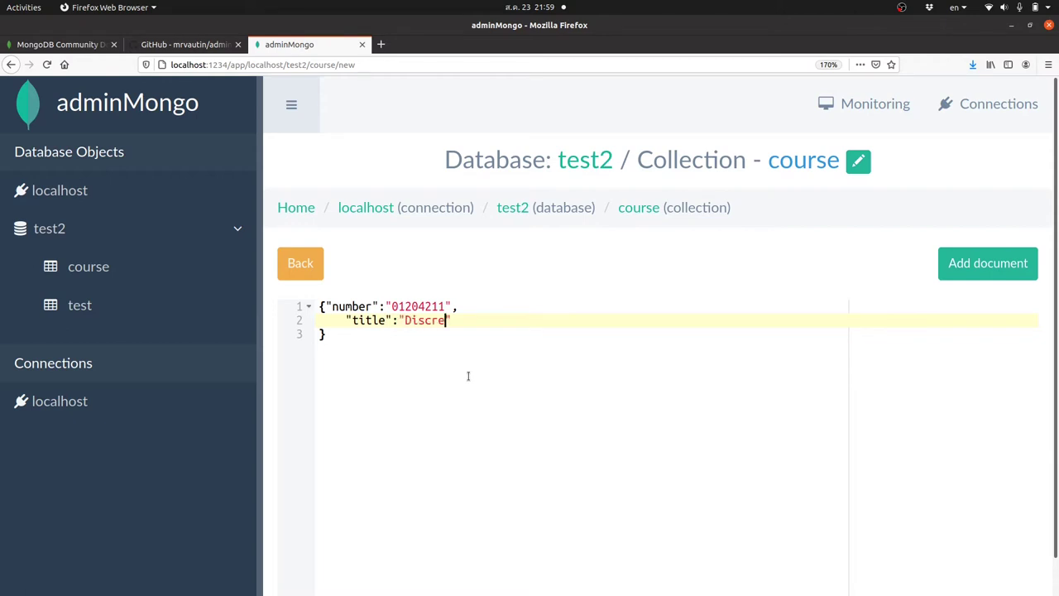
{"action": "type", "text": "athematic"}
{"action": "type", "text": "s and Linear "}
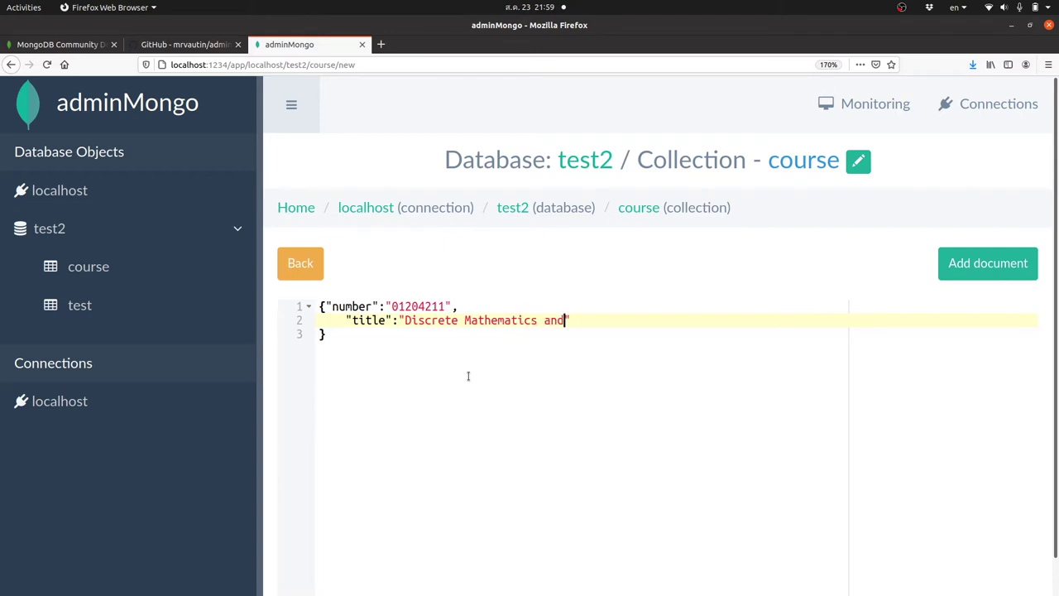
{"action": "type", "text": "Algebra"}
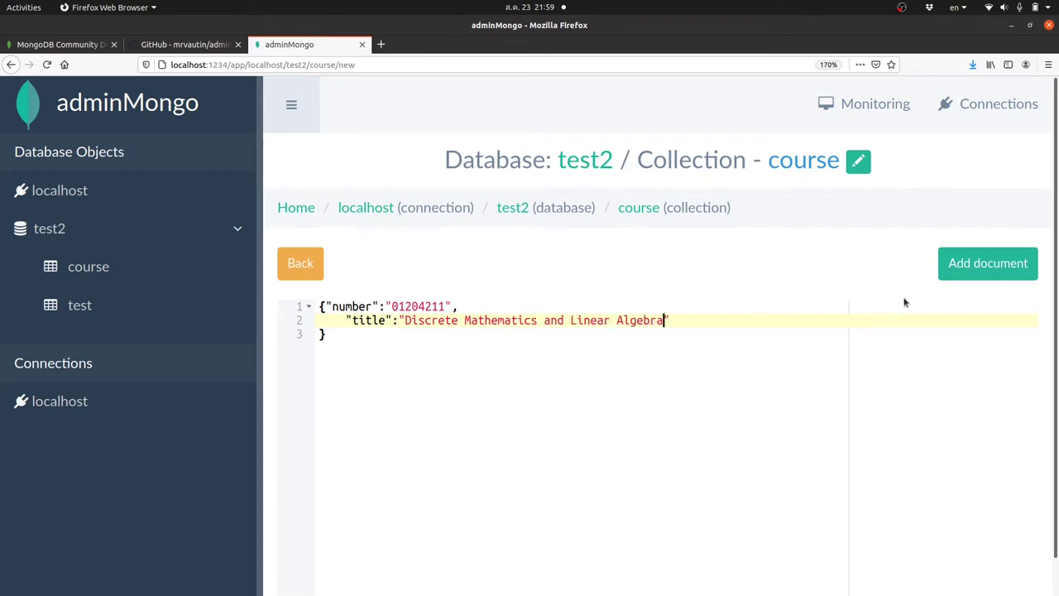
{"action": "left_click", "coordinate": [984, 273]}
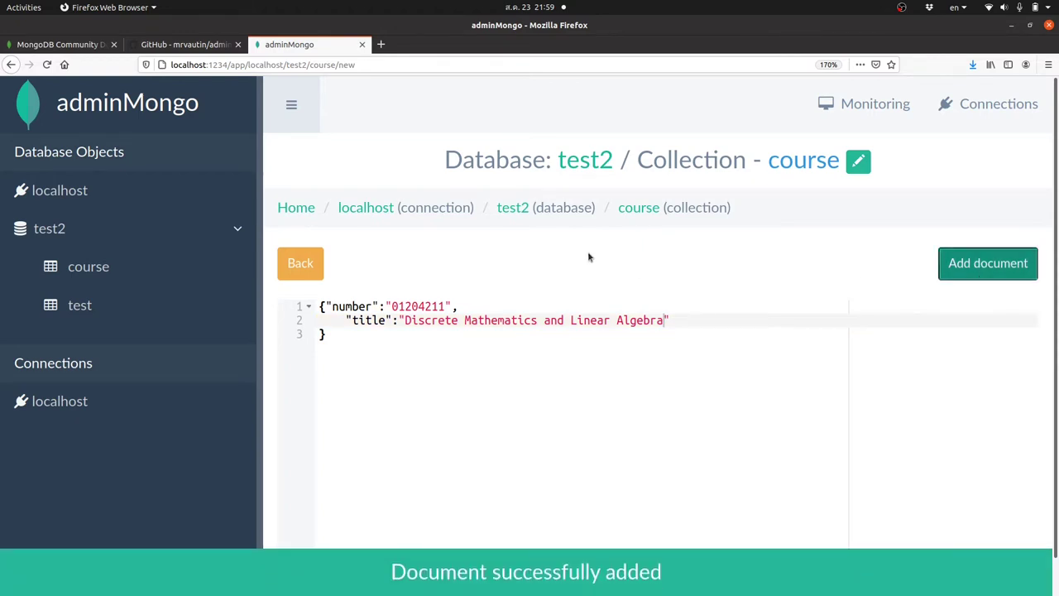
{"action": "left_click", "coordinate": [649, 208]}
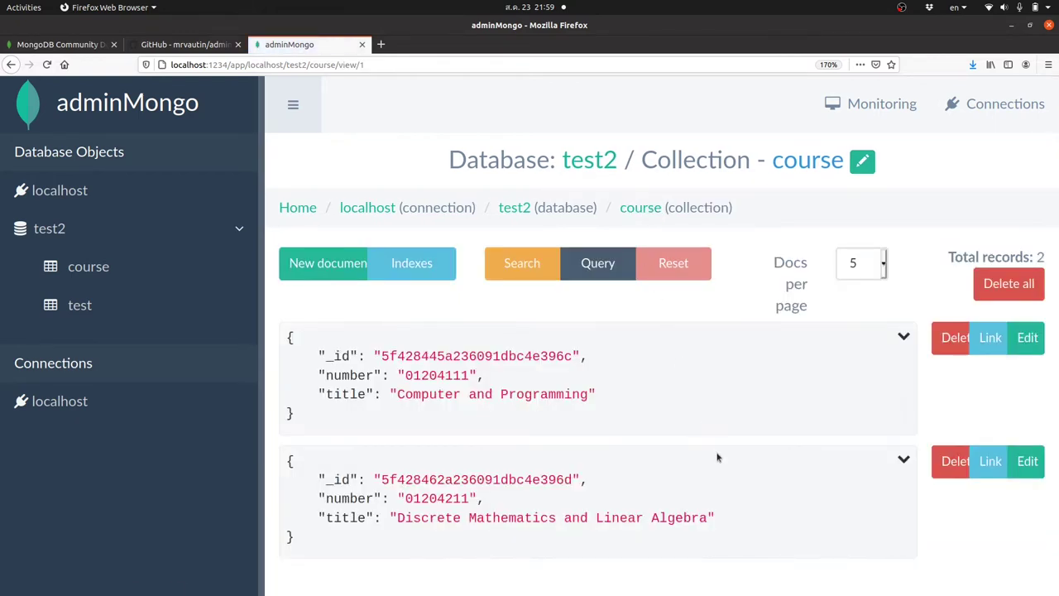
- Compare the _id values of the two course documents
{"action": "triple_click", "coordinate": [336, 479]}
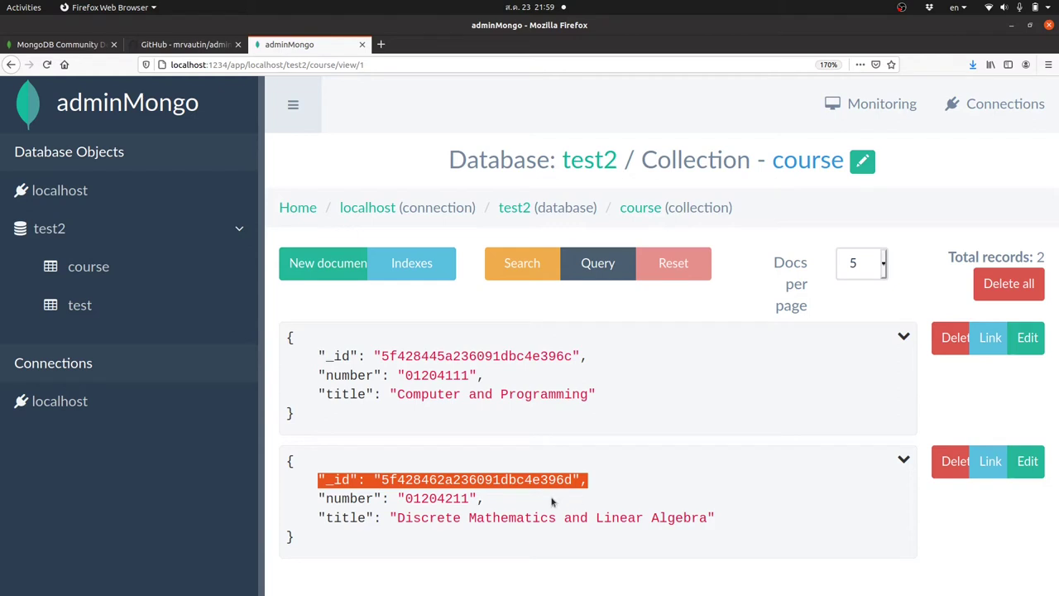
{"action": "double_click", "coordinate": [520, 482]}
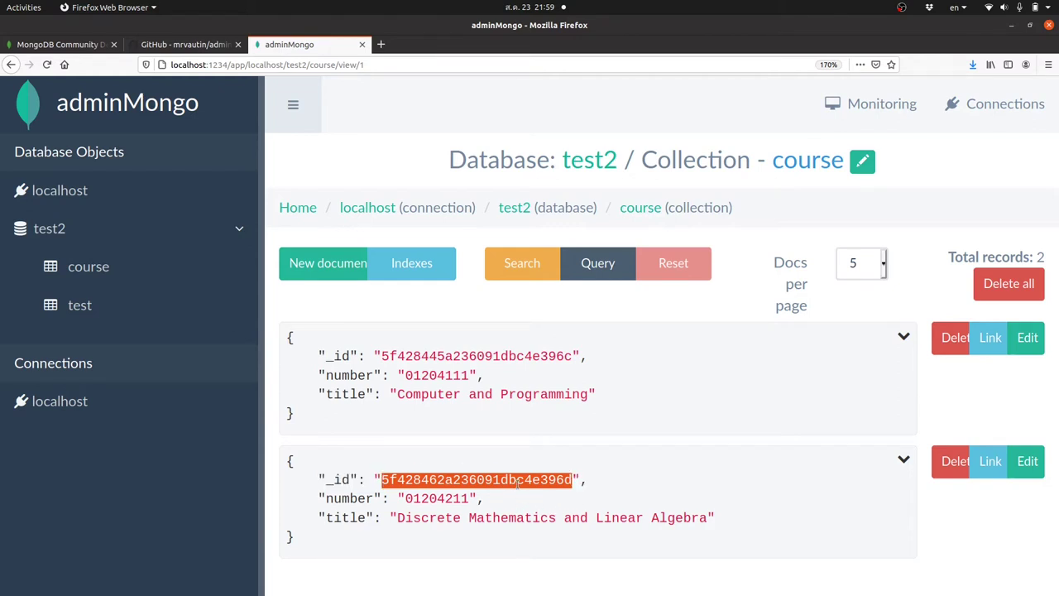
{"action": "double_click", "coordinate": [530, 356]}
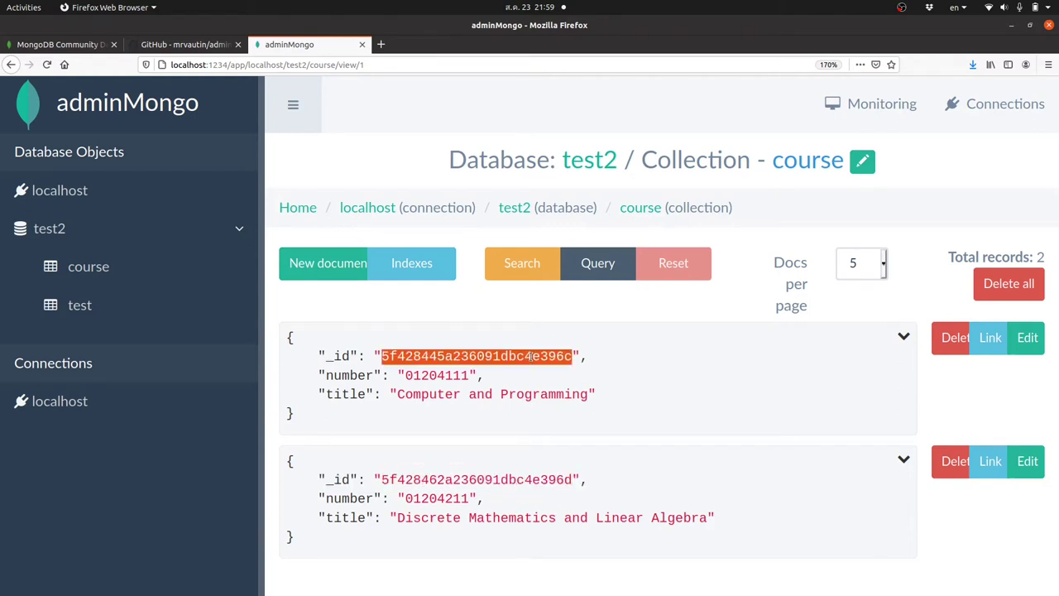
{"action": "double_click", "coordinate": [547, 480]}
{"action": "left_click", "coordinate": [561, 354]}
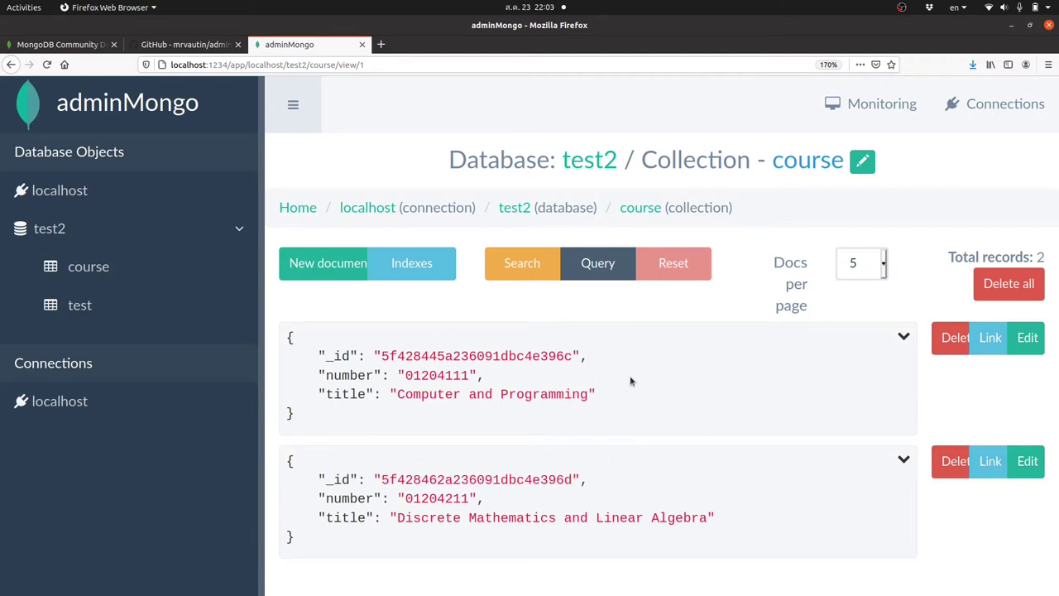
- Edit the Computer and Programming document and add a comments array containing the object {"test":"test"}
{"action": "left_click", "coordinate": [1028, 339]}
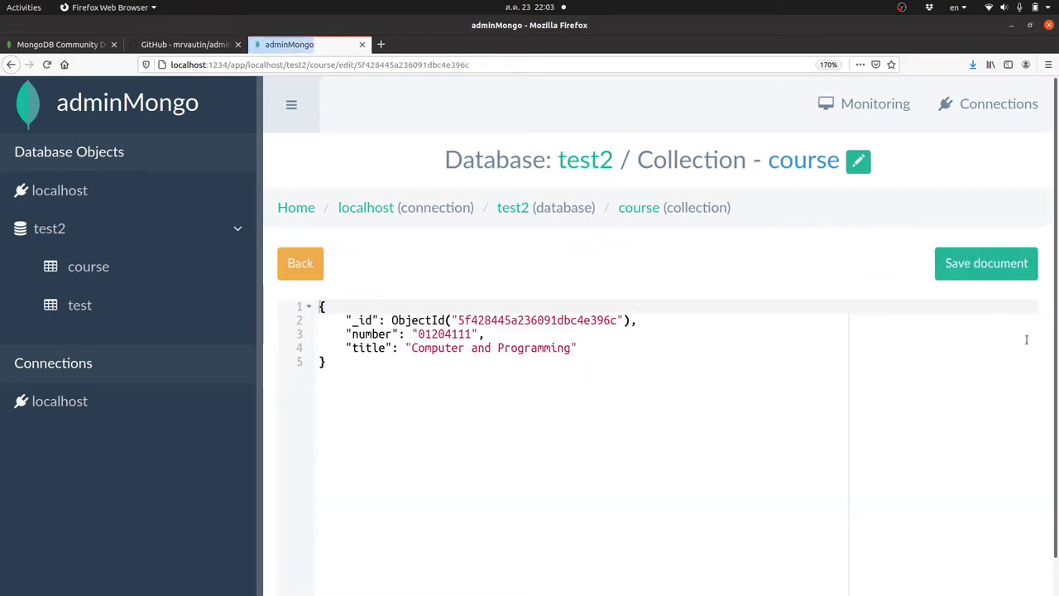
{"action": "left_click", "coordinate": [661, 437]}
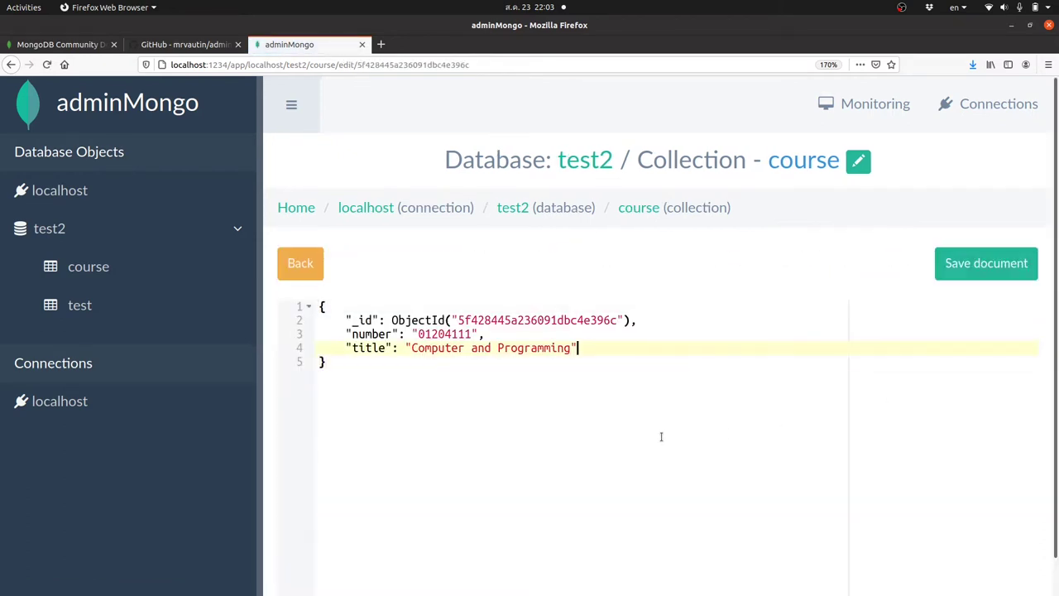
{"action": "type", "text": ","}
{"action": "key", "text": "Return"}
{"action": "type", "text": "\"comments\": "}
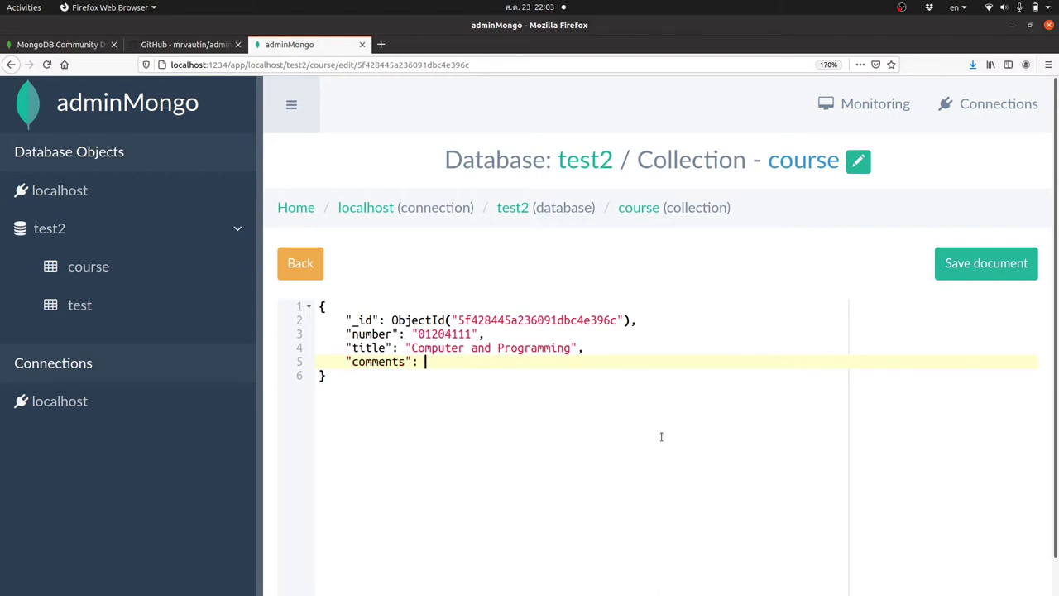
{"action": "type", "text": "[\""}
{"action": "key", "text": "BackSpace"}
{"action": "type", "text": "{\"test\":\"test"}
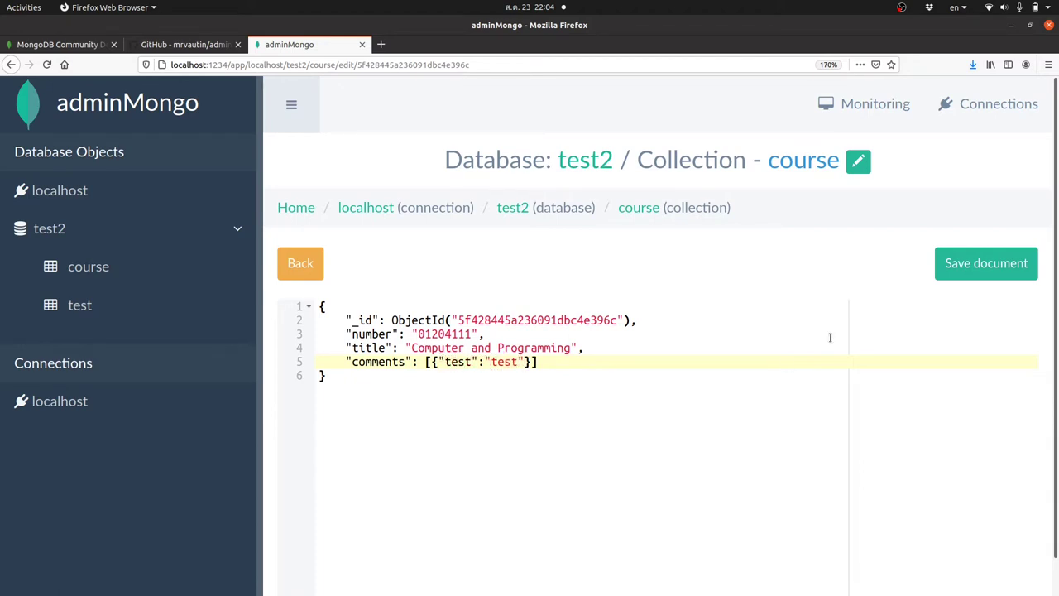
- Append a second object, {"test2":"Hello world"}, to the comments array
{"action": "key", "text": "Right"}
{"action": "key", "text": "Right"}
{"action": "type", "text": ",{\"test2\":\"test2"}
{"action": "key", "text": "BackSpace"}
{"action": "key", "text": "BackSpace"}
{"action": "key", "text": "BackSpace"}
{"action": "key", "text": "BackSpace"}
{"action": "key", "text": "BackSpace"}
{"action": "key", "text": "BackSpace"}
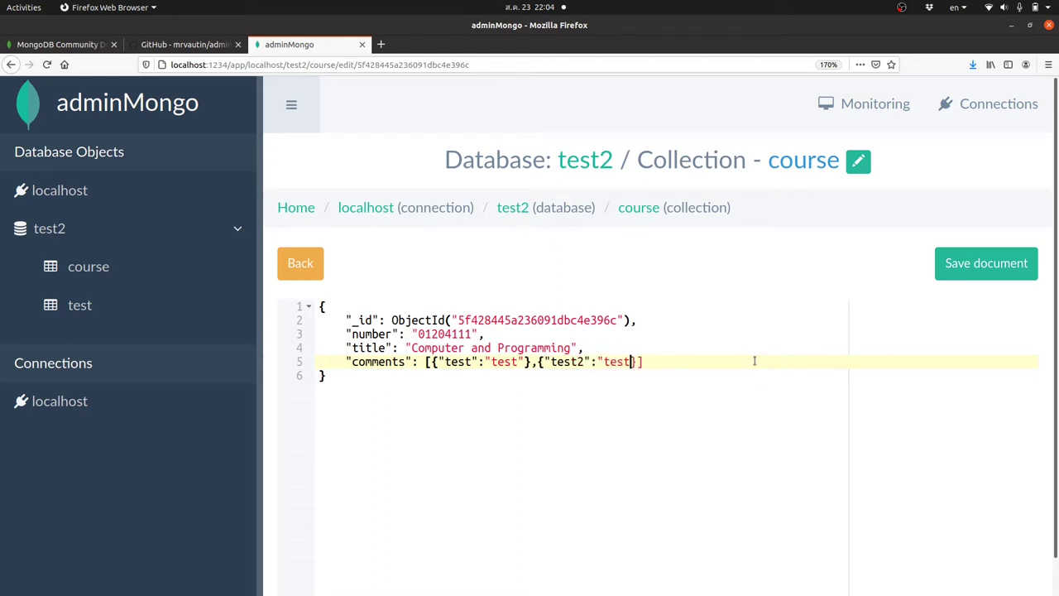
{"action": "type", "text": "Hello world\""}
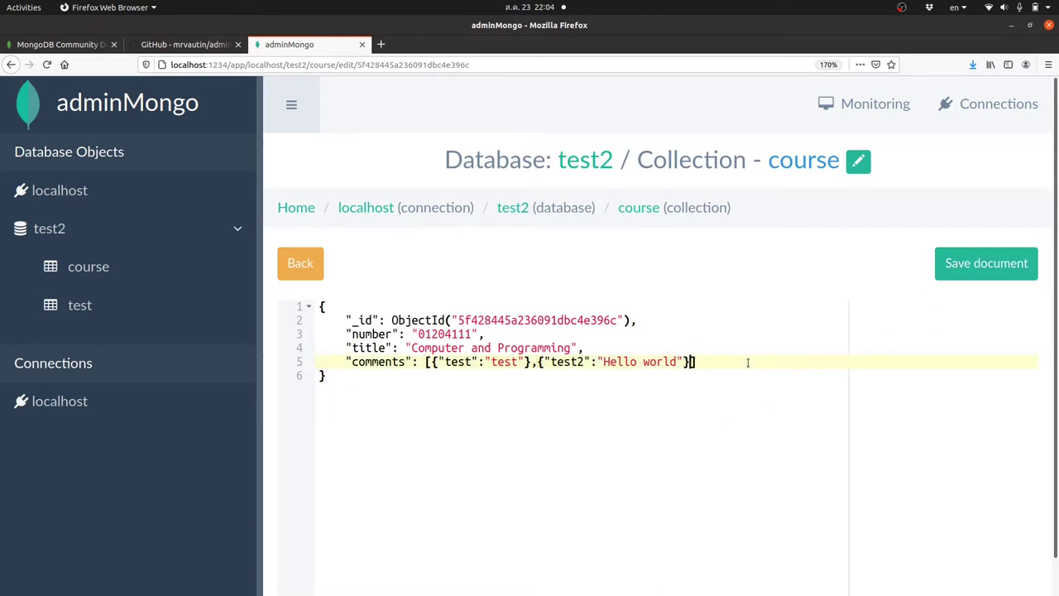
{"action": "scroll", "coordinate": [977, 370], "scroll_direction": "down", "scroll_amount": 1}
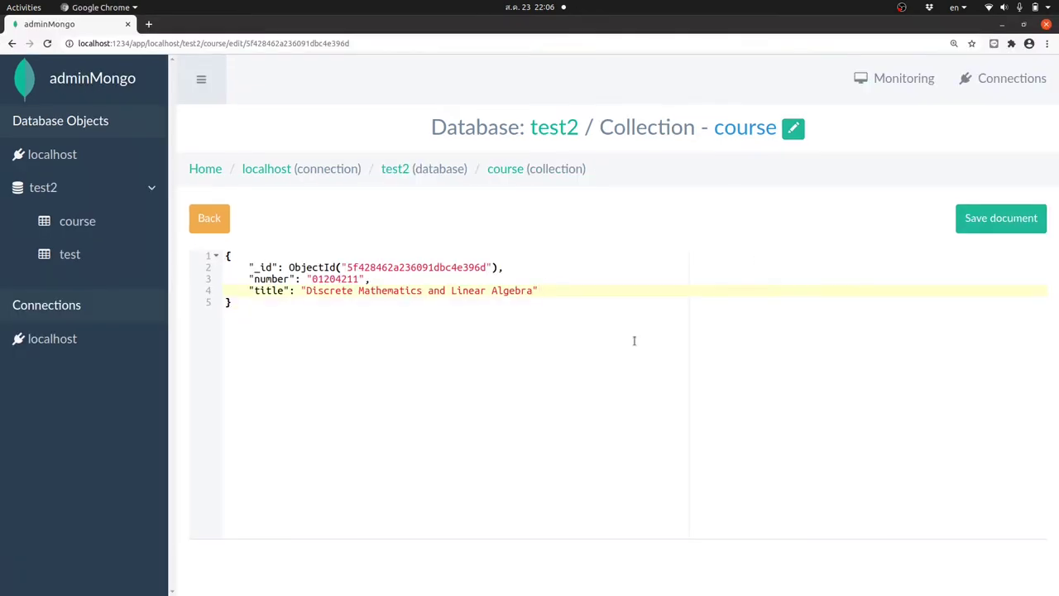
- Add a comments array holding one empty object to the Discrete Mathematics and Linear Algebra document
{"action": "type", "text": ","}
{"action": "key", "text": "Return"}
{"action": "type", "text": "\"comments\": "}
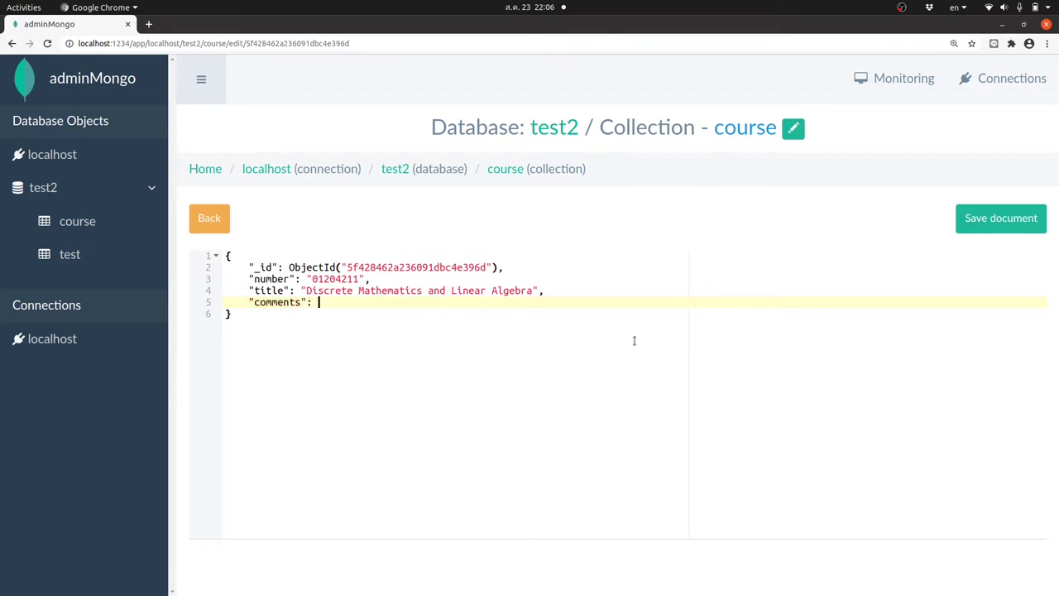
{"action": "type", "text": "["}
{"action": "type", "text": "{"}
{"action": "key", "text": "BackSpace"}
{"action": "type", "text": "{"}
{"action": "key", "text": "Return"}
- Give the comment object a score field with the value 5
{"action": "type", "text": "\"review"}
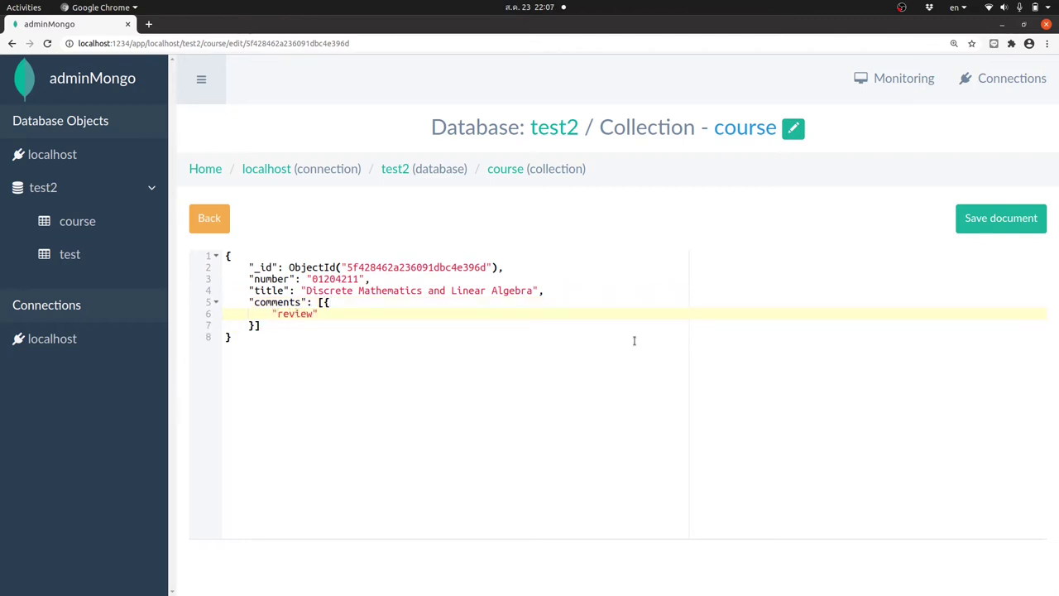
{"action": "key", "text": "BackSpace"}
{"action": "key", "text": "BackSpace"}
{"action": "key", "text": "BackSpace"}
{"action": "key", "text": "BackSpace"}
{"action": "type", "text": "score\": 5,"}
- Add a message field with the value "Perfect" on the line below the comment's score
{"action": "key", "text": "Return"}
{"action": "type", "text": "\"message\""}
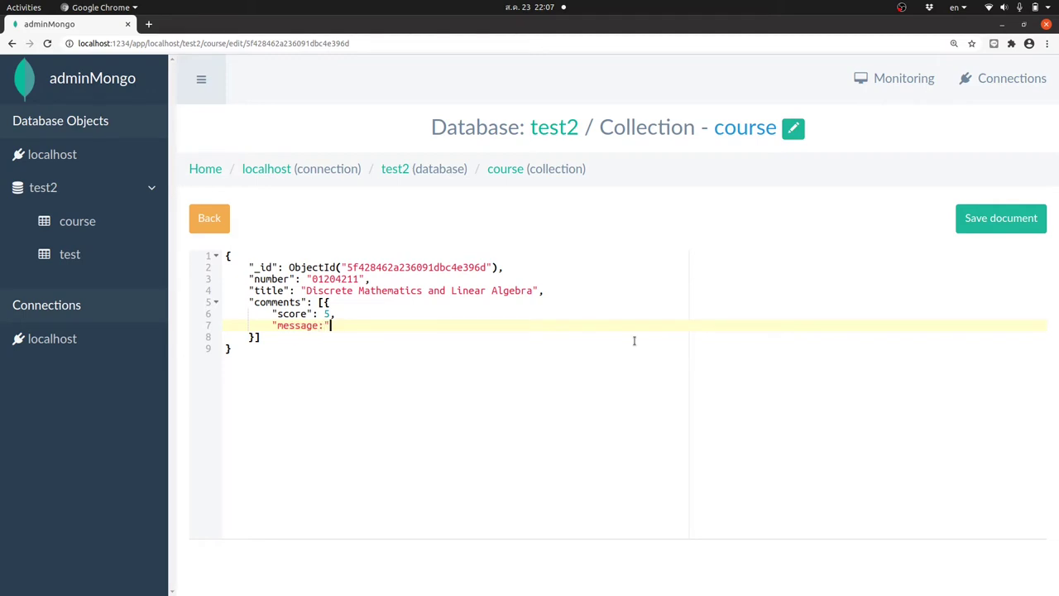
{"action": "type", "text": ":"}
{"action": "key", "text": "BackSpace"}
{"action": "type", "text": "\"Perfect\""}
{"action": "key", "text": "Down"}
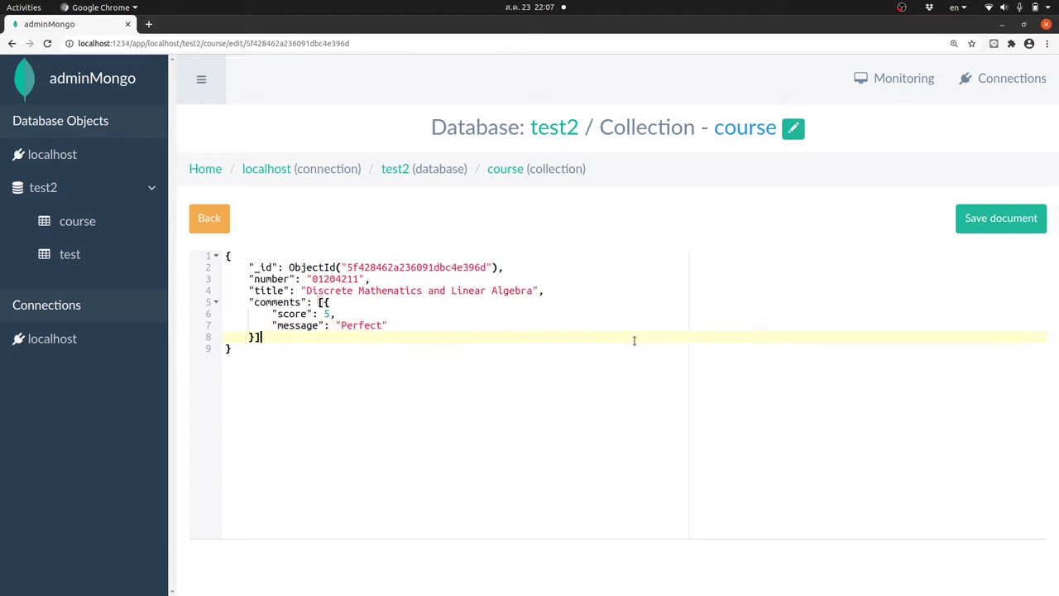
- Place the cursor right after the comment object's closing brace, inside the comments array
{"action": "key", "text": "ctrl+Home"}
{"action": "left_click", "coordinate": [499, 370]}
{"action": "key", "text": "Up"}
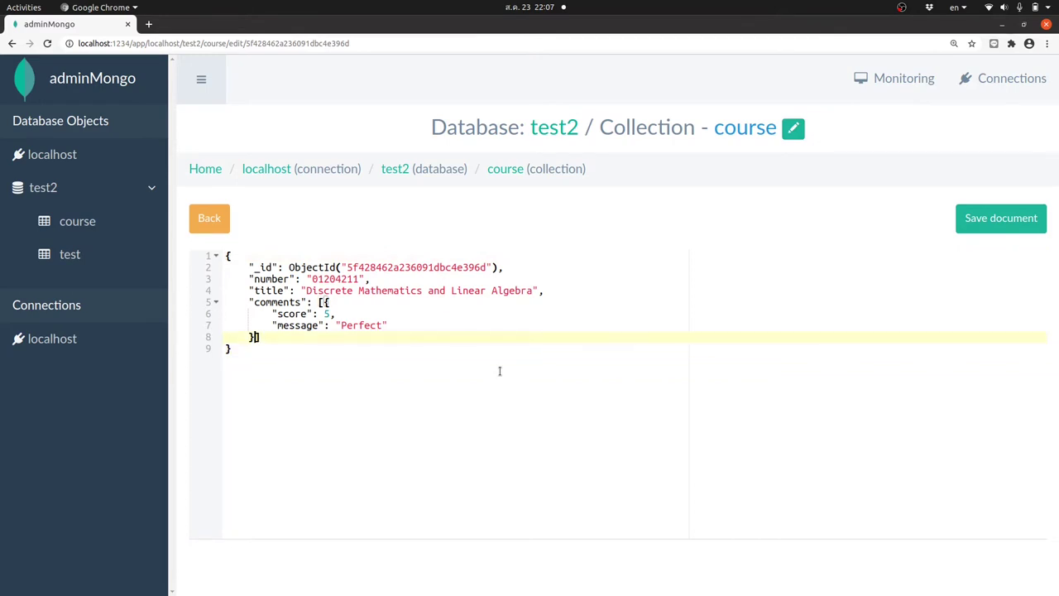